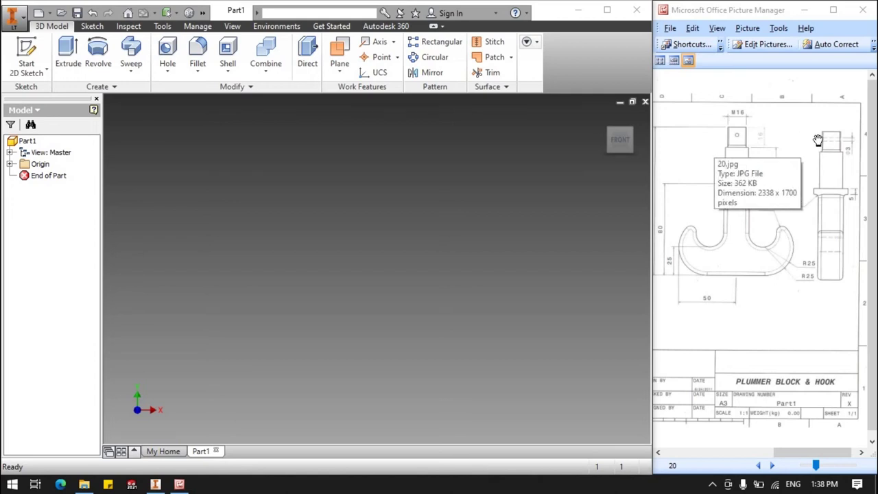
Step: Start a new 2D sketch on the XY origin plane of Part1
{"action": "left_click", "coordinate": [730, 349]}
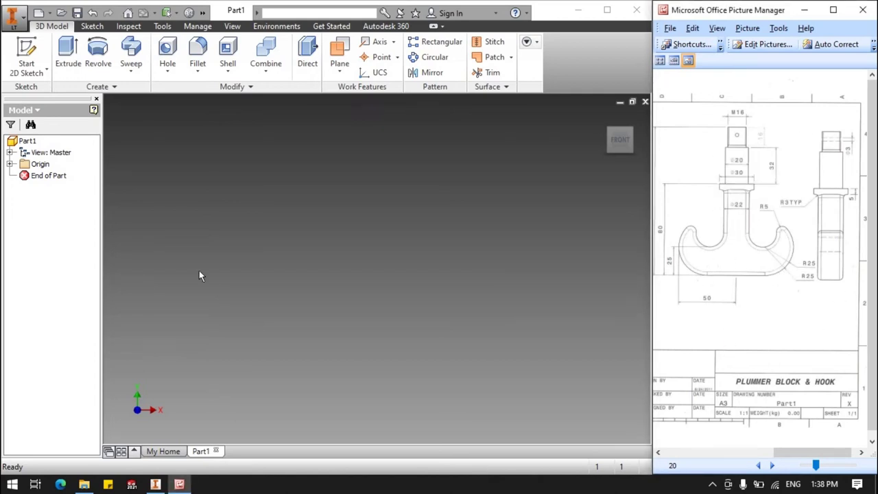
{"action": "left_click", "coordinate": [26, 55]}
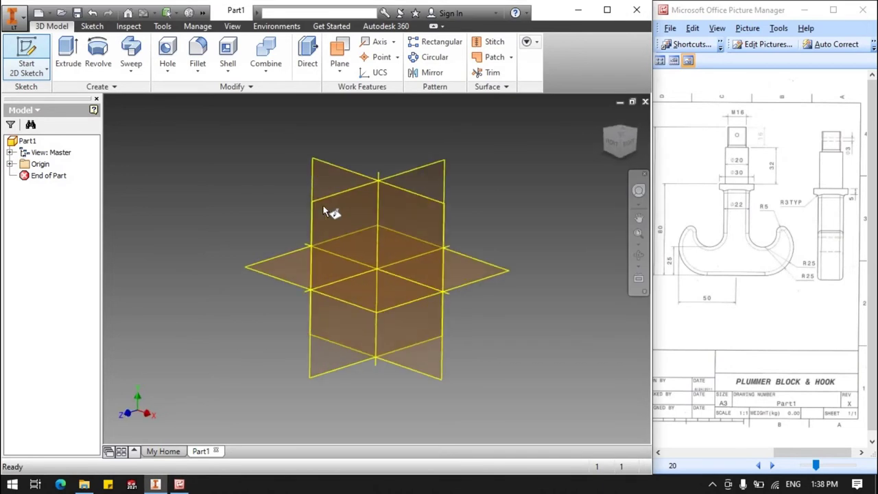
{"action": "left_click", "coordinate": [326, 162]}
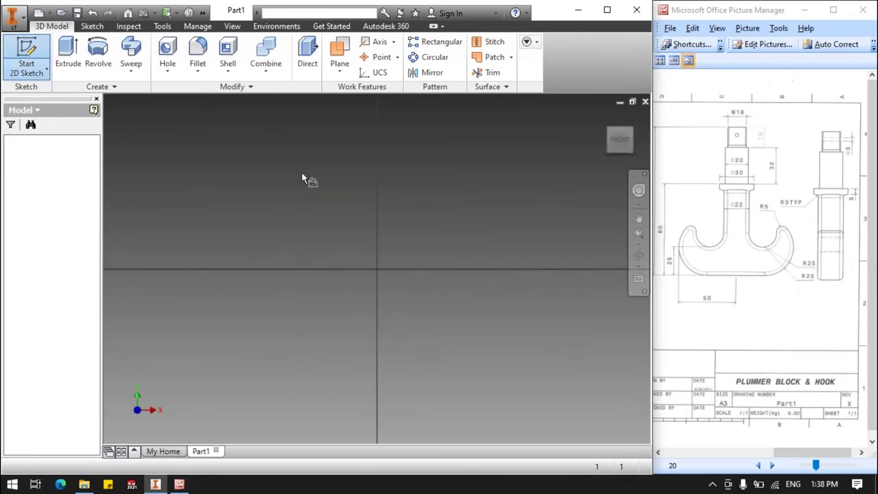
Step: Draw a horizontal line left from the origin, then a vertical line up from its left end
{"action": "key", "text": "l"}
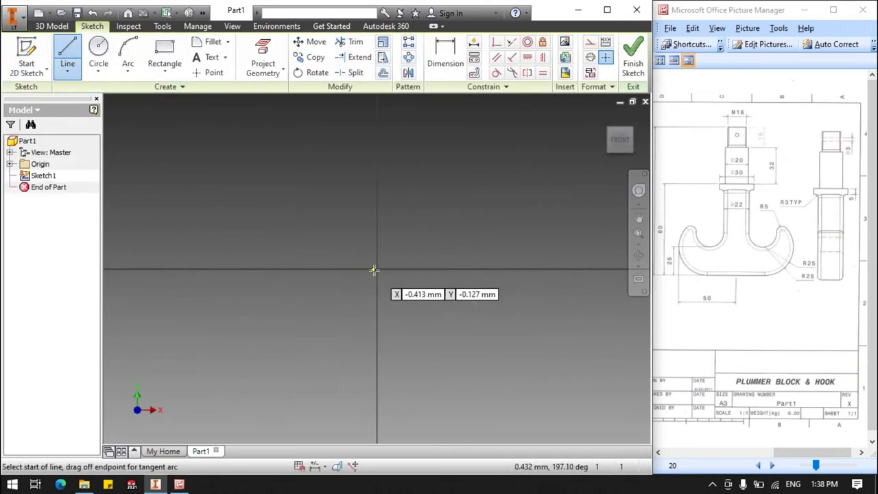
{"action": "left_click", "coordinate": [377, 270]}
{"action": "left_click", "coordinate": [207, 269]}
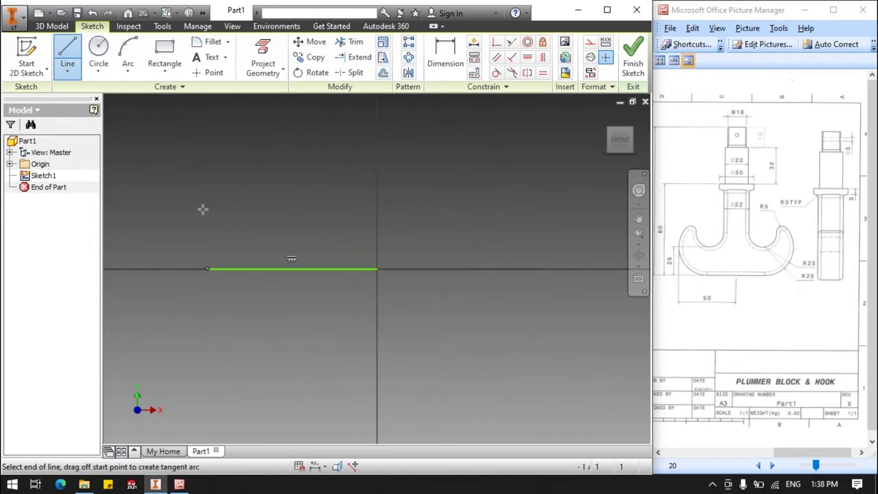
{"action": "left_click", "coordinate": [207, 176]}
{"action": "key", "text": "Escape"}
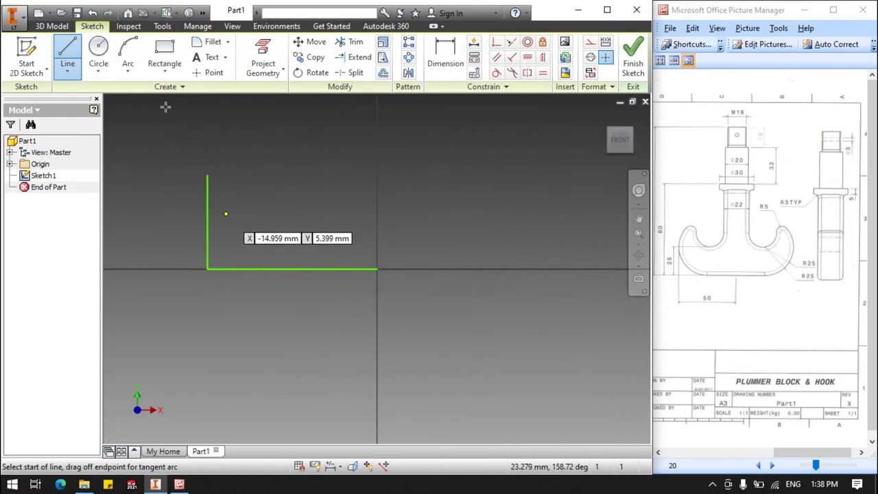
{"action": "left_click", "coordinate": [446, 58]}
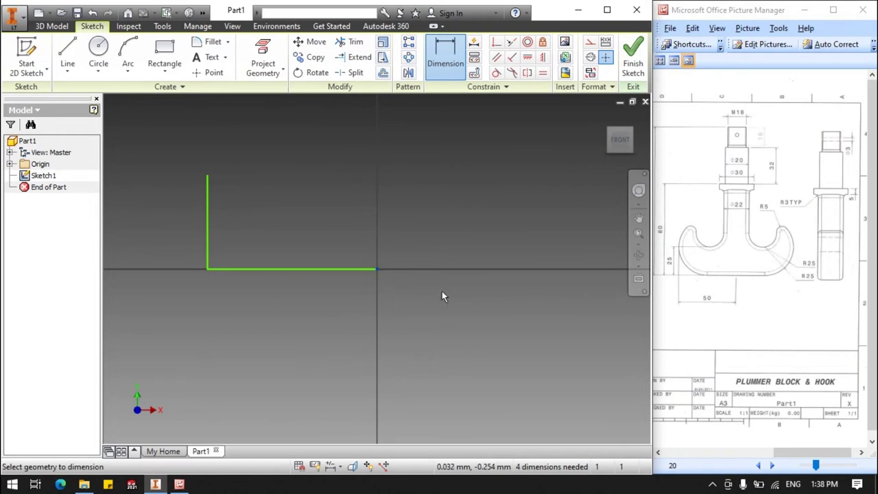
Step: Fix the horizontal line in place and dimension its length to 50
{"action": "left_click", "coordinate": [542, 42]}
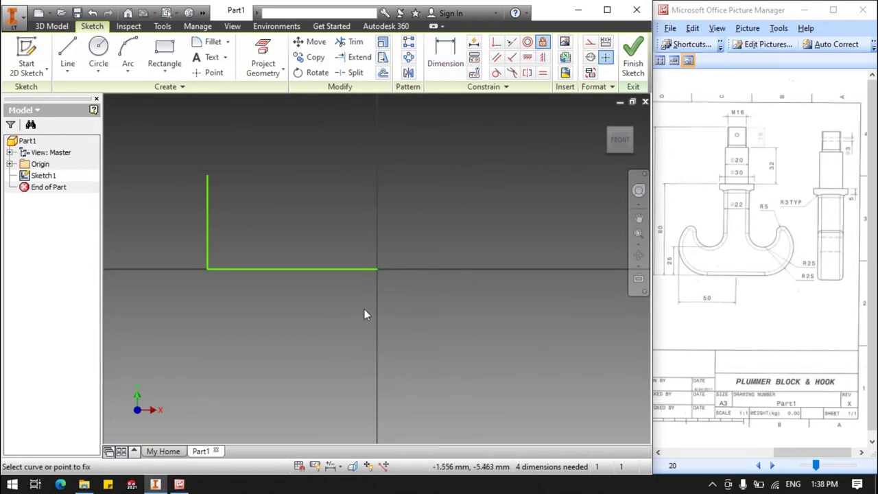
{"action": "left_click", "coordinate": [376, 269]}
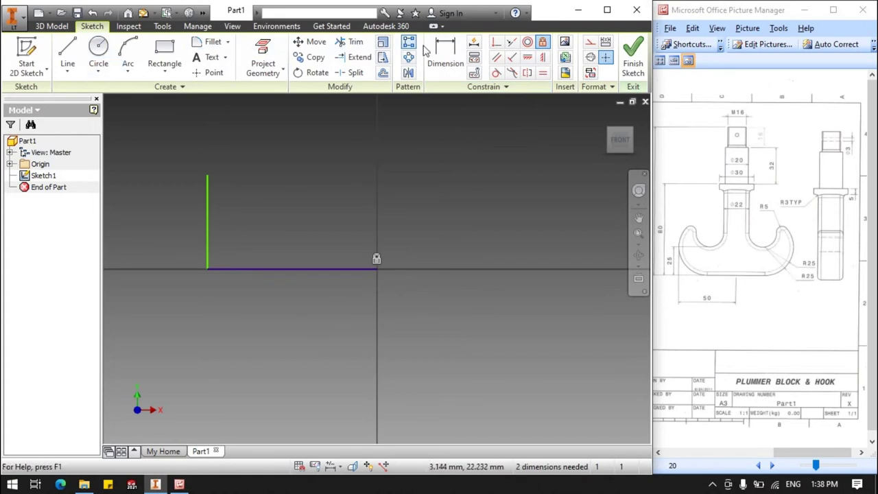
{"action": "left_click", "coordinate": [442, 65]}
{"action": "left_click", "coordinate": [252, 273]}
{"action": "left_click", "coordinate": [251, 319]}
{"action": "mouse_move", "coordinate": [699, 386]}
{"action": "type", "text": "150"}
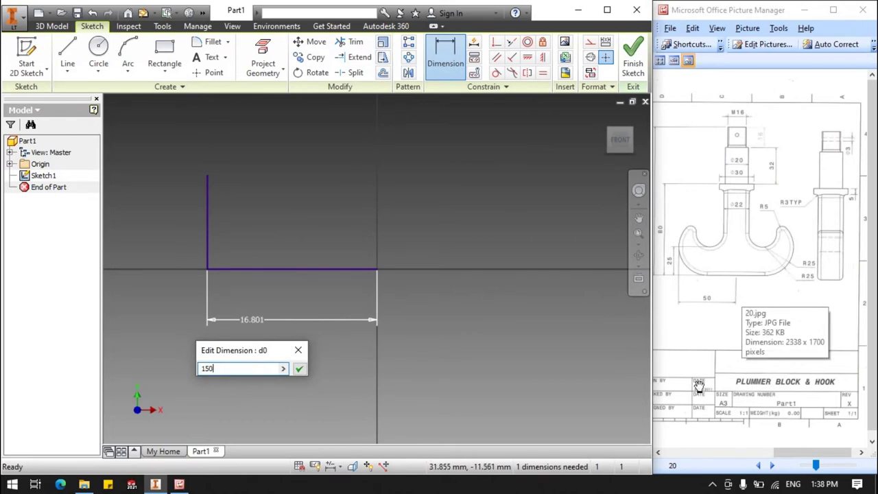
{"action": "key", "text": "Return"}
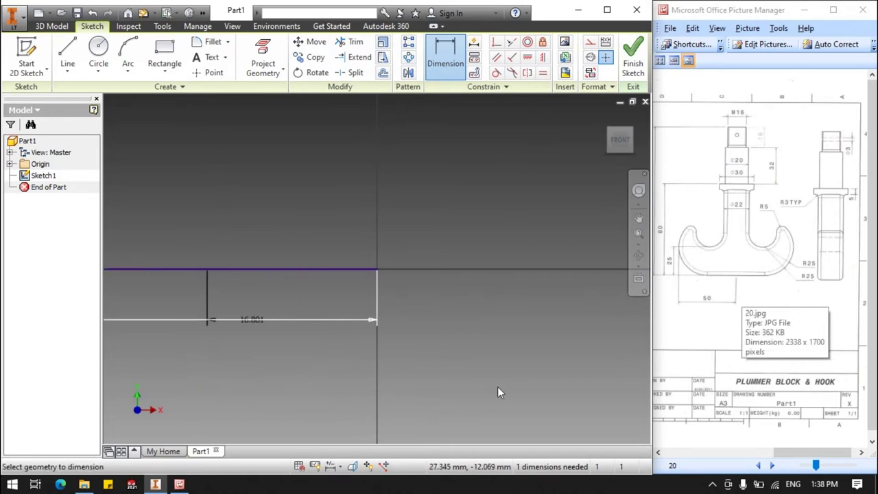
{"action": "key", "text": "ctrl+z"}
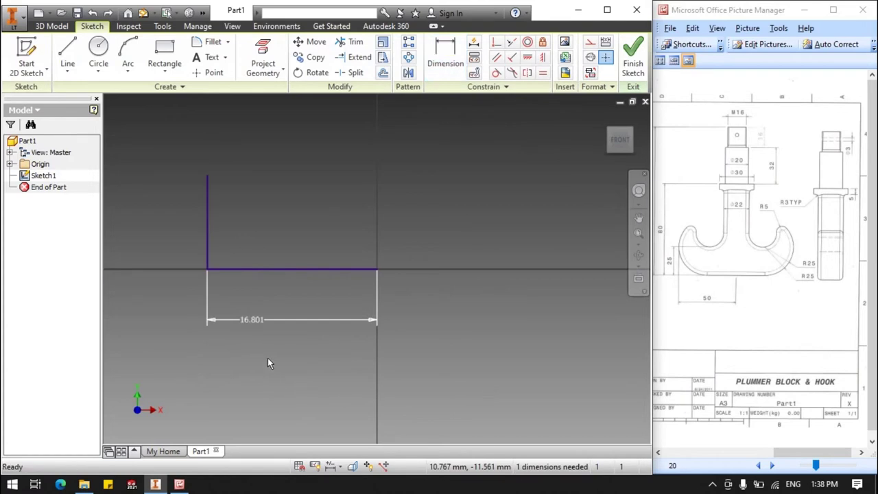
{"action": "double_click", "coordinate": [254, 319]}
{"action": "type", "text": "150"}
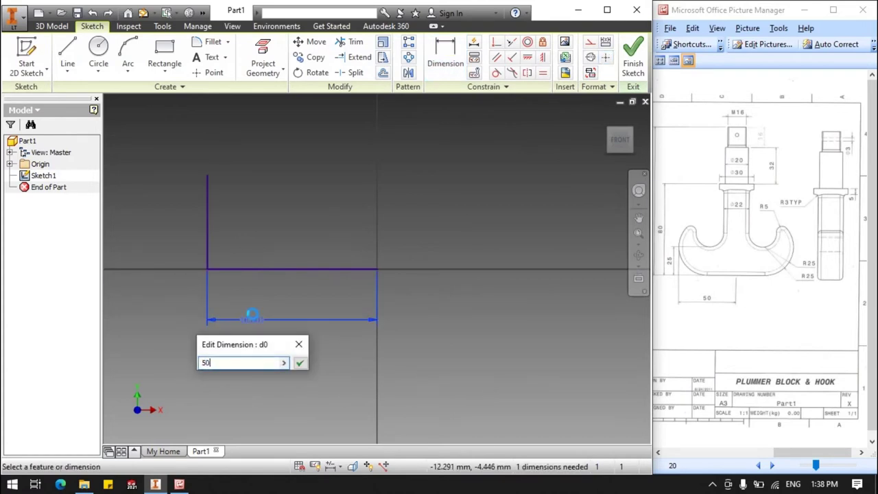
{"action": "key", "text": "Return"}
{"action": "scroll", "coordinate": [291, 266], "scroll_direction": "up", "scroll_amount": 3}
{"action": "scroll", "coordinate": [294, 268], "scroll_direction": "down", "scroll_amount": 3}
{"action": "scroll", "coordinate": [285, 269], "scroll_direction": "down", "scroll_amount": 3}
{"action": "scroll", "coordinate": [210, 294], "scroll_direction": "up", "scroll_amount": 5}
{"action": "scroll", "coordinate": [206, 290], "scroll_direction": "up", "scroll_amount": 2}
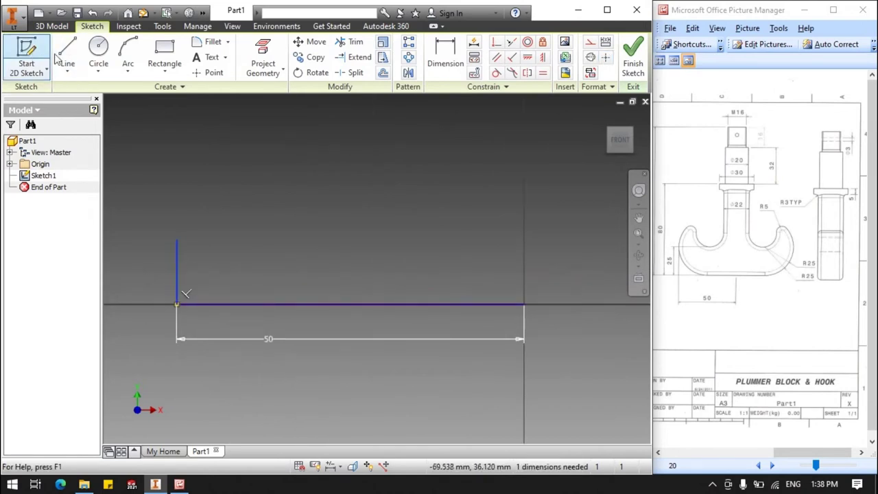
Step: Dimension the vertical line's length to 25
{"action": "key", "text": "d"}
{"action": "left_click", "coordinate": [176, 275]}
{"action": "left_click", "coordinate": [145, 275]}
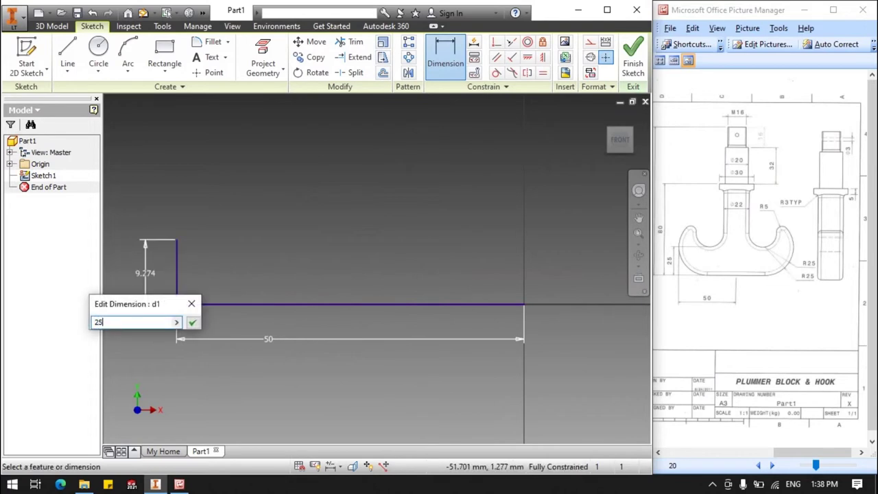
{"action": "key", "text": "Return"}
Step: Draw a horizontal line running right from the top end of the 25 vertical line
{"action": "left_click", "coordinate": [67, 74]}
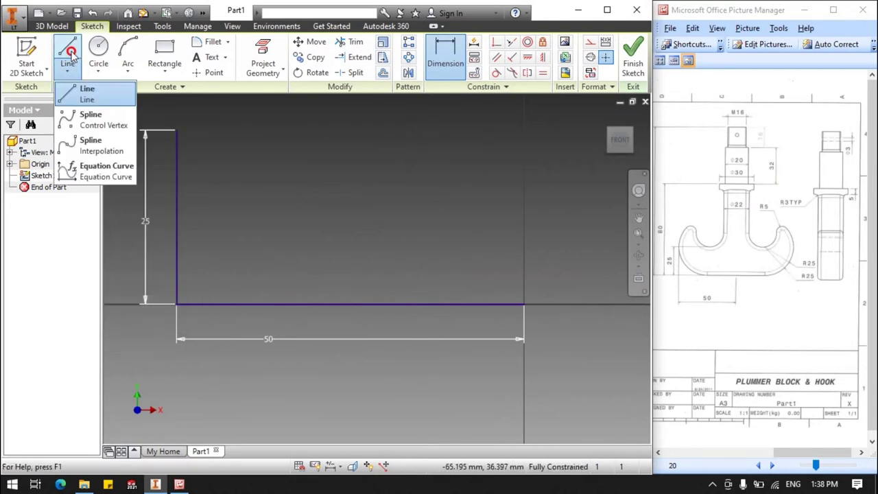
{"action": "left_click", "coordinate": [75, 89]}
{"action": "left_click", "coordinate": [176, 130]}
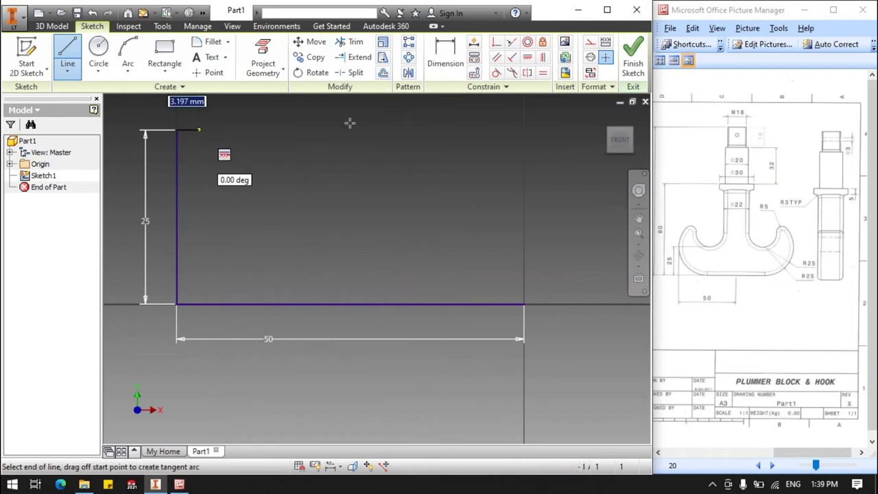
{"action": "left_click", "coordinate": [458, 129]}
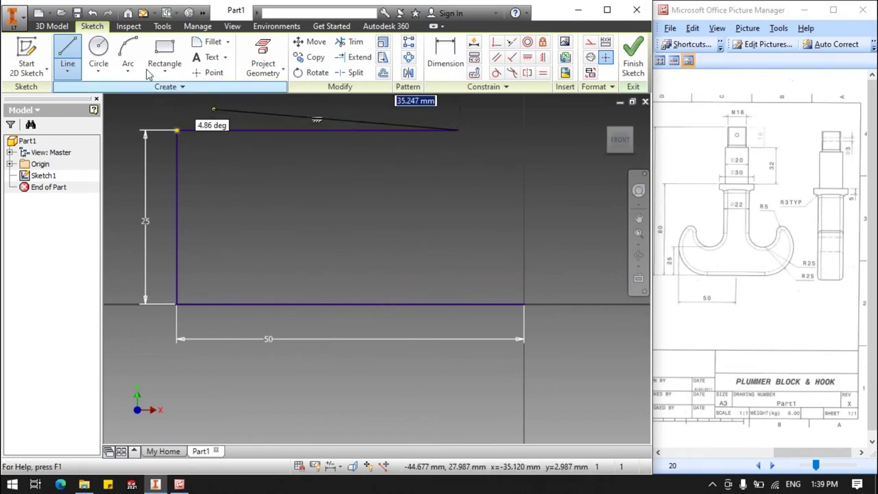
{"action": "scroll", "coordinate": [349, 248], "scroll_direction": "down", "scroll_amount": 3}
{"action": "scroll", "coordinate": [349, 247], "scroll_direction": "up", "scroll_amount": 3}
{"action": "scroll", "coordinate": [349, 245], "scroll_direction": "down", "scroll_amount": 3}
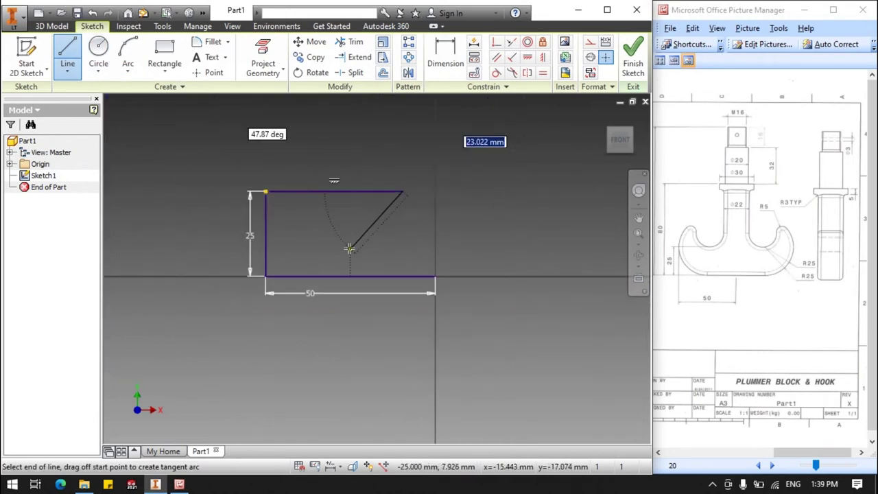
{"action": "scroll", "coordinate": [418, 166], "scroll_direction": "up", "scroll_amount": 3}
{"action": "scroll", "coordinate": [420, 166], "scroll_direction": "down", "scroll_amount": 3}
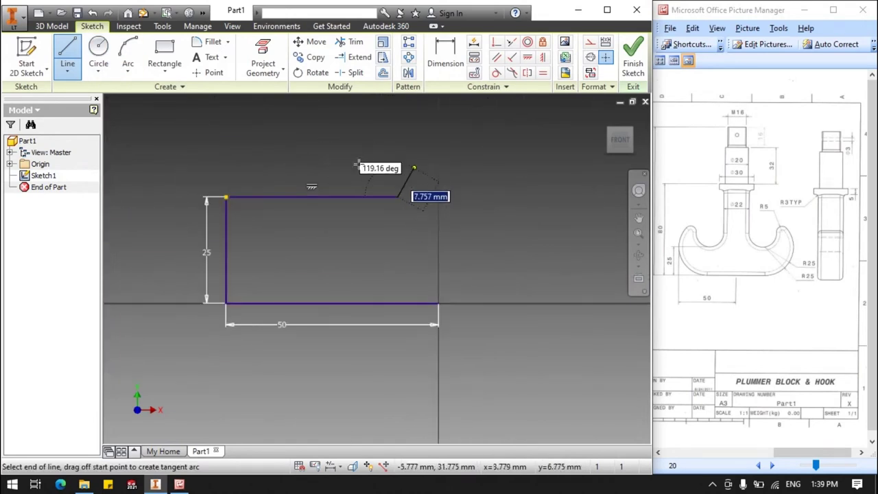
{"action": "left_click", "coordinate": [68, 54]}
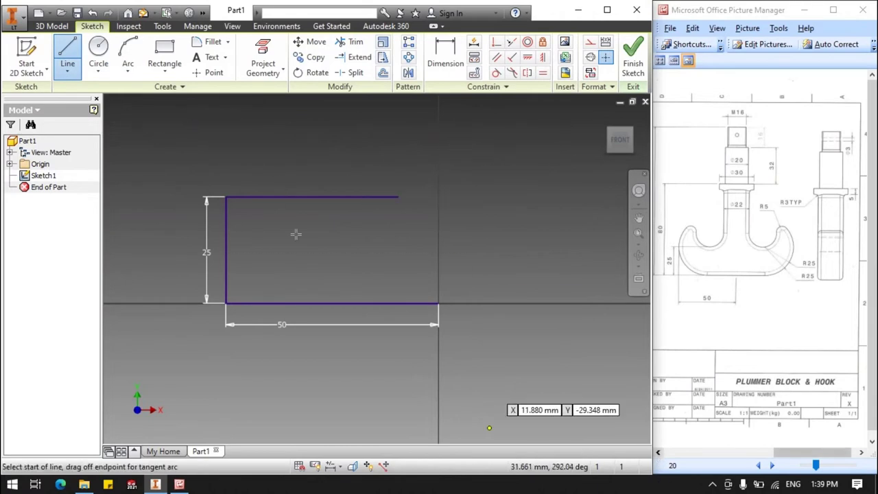
{"action": "left_click", "coordinate": [714, 485]}
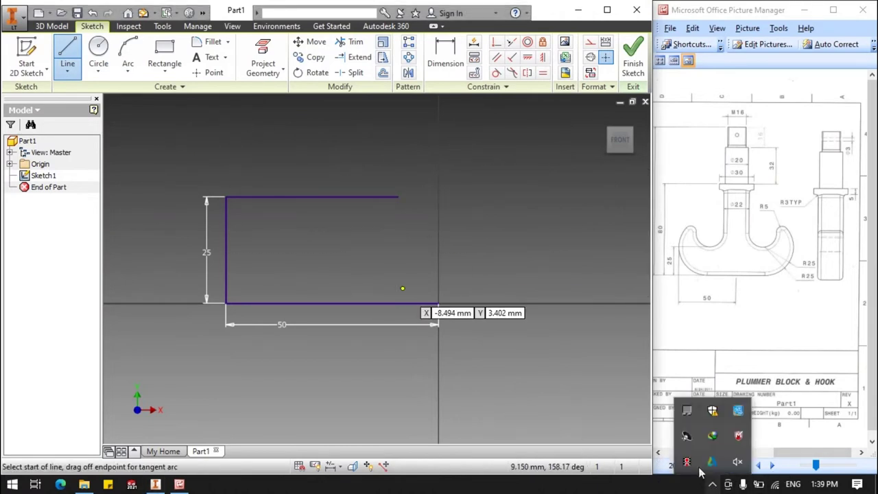
Step: Draw a vertical line across the top line and set its offset from the origin to 11
{"action": "left_click", "coordinate": [73, 58]}
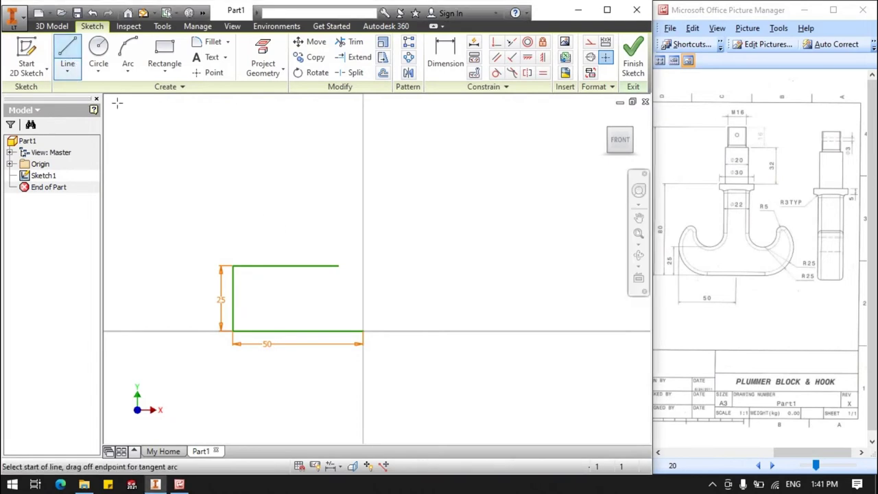
{"action": "left_click", "coordinate": [324, 176]}
{"action": "left_click", "coordinate": [324, 292]}
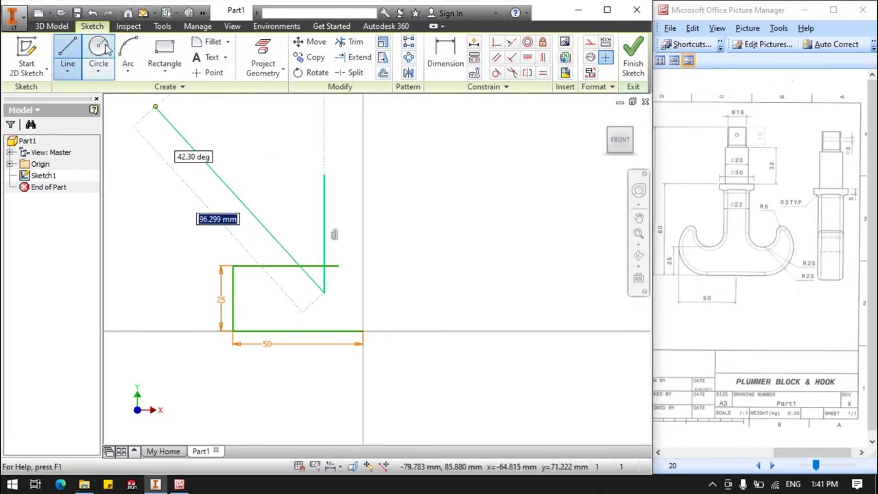
{"action": "left_click", "coordinate": [445, 55]}
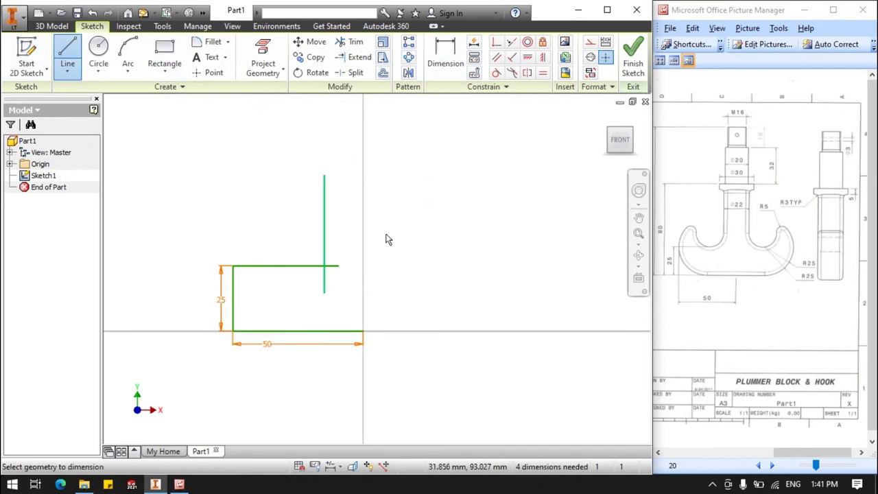
{"action": "left_click", "coordinate": [324, 223]}
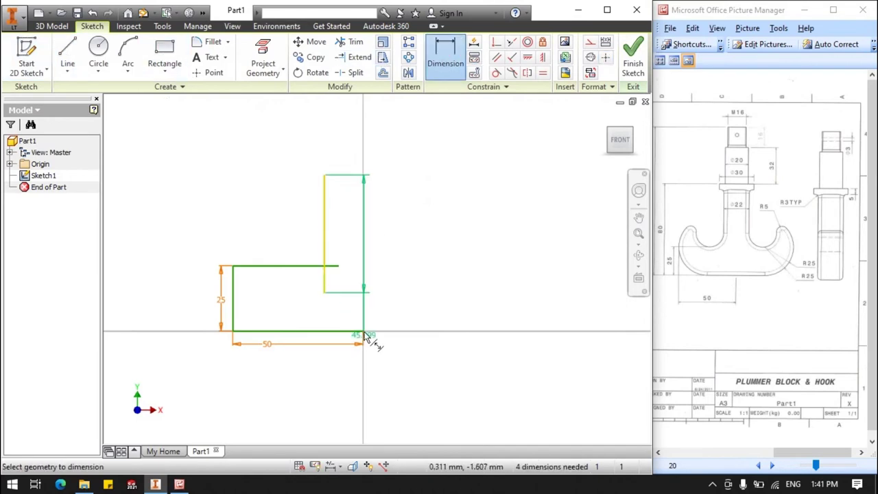
{"action": "left_click", "coordinate": [363, 332]}
{"action": "left_click", "coordinate": [400, 221]}
{"action": "type", "text": "22/2"}
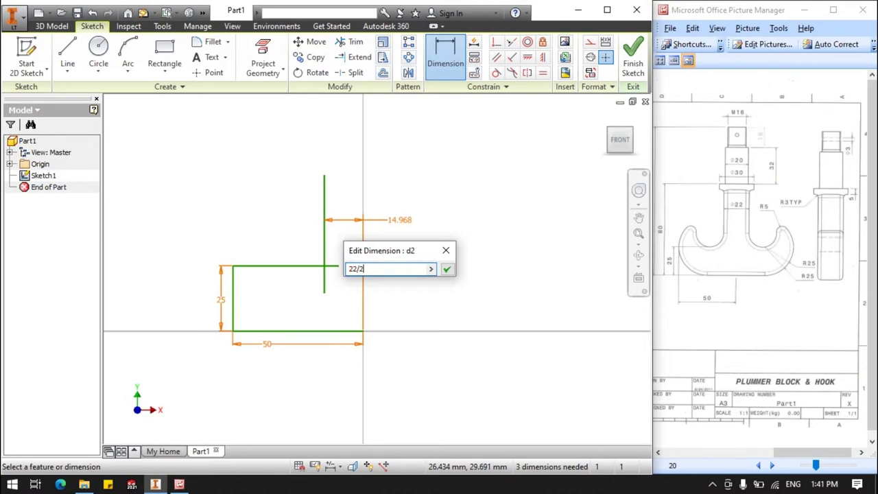
{"action": "key", "text": "Return"}
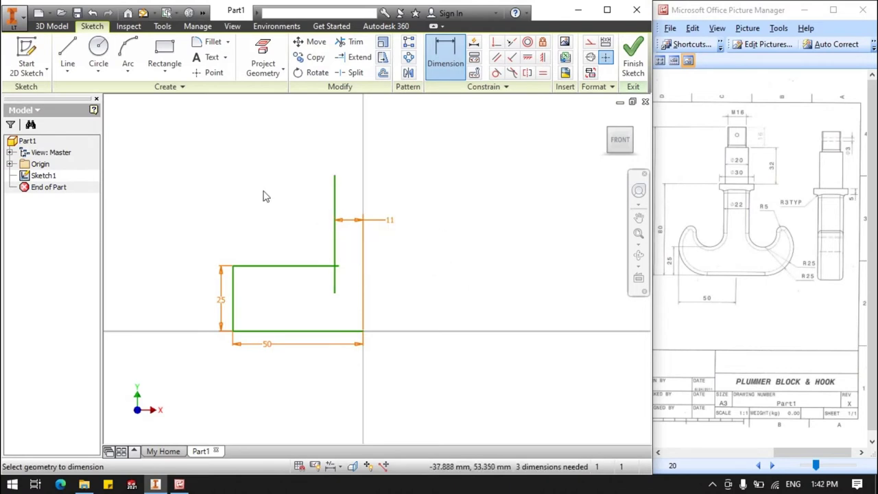
Step: Dimension the vertical line's height above the base line to 80
{"action": "left_click", "coordinate": [430, 50]}
{"action": "left_click", "coordinate": [335, 177]}
{"action": "left_click", "coordinate": [326, 332]}
{"action": "left_click", "coordinate": [434, 293]}
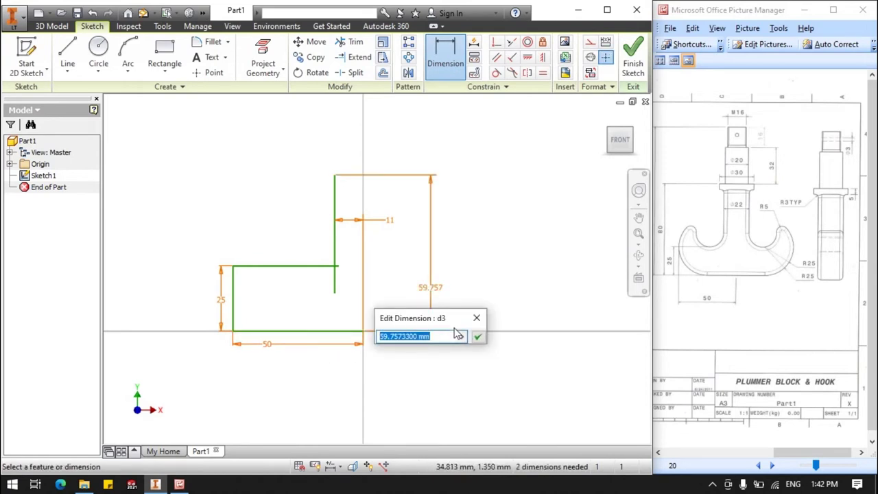
{"action": "type", "text": "80"}
{"action": "key", "text": "Return"}
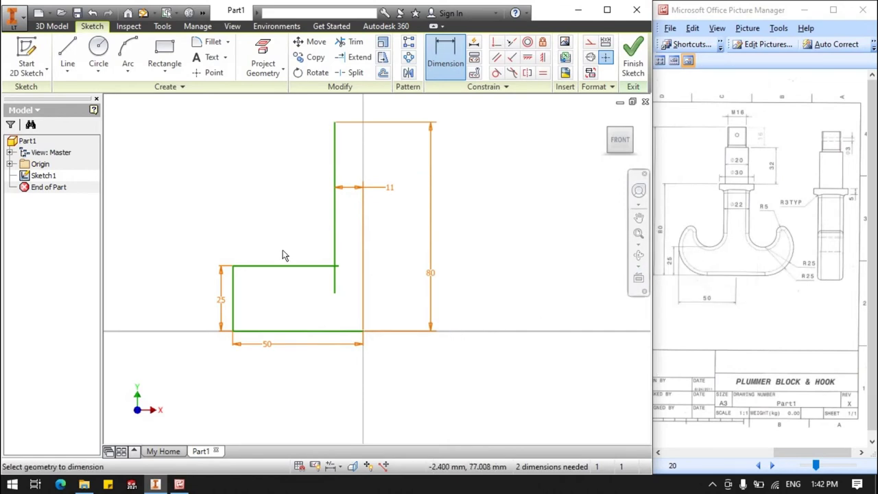
Step: Draw a circle in the lower-left corner and try a diameter dimension, then undo it
{"action": "left_click", "coordinate": [103, 53]}
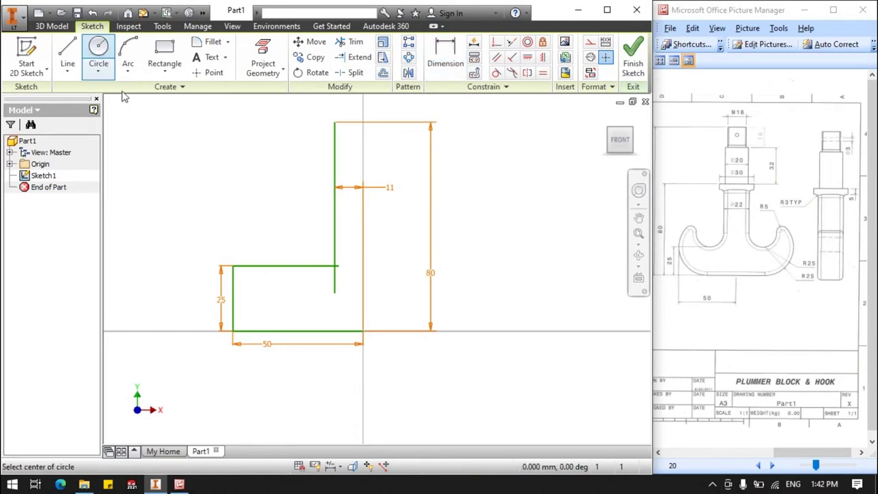
{"action": "left_click", "coordinate": [282, 287]}
{"action": "left_click", "coordinate": [304, 307]}
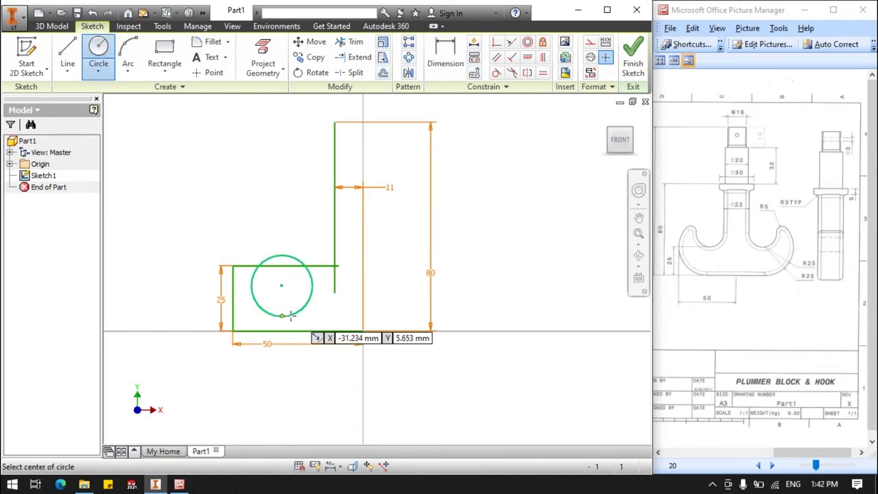
{"action": "left_click", "coordinate": [445, 56]}
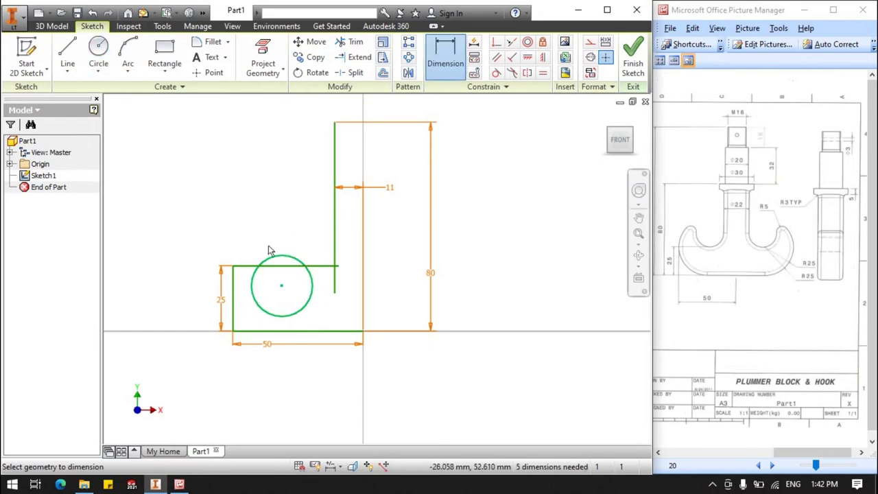
{"action": "left_click", "coordinate": [284, 259]}
{"action": "left_click", "coordinate": [226, 217]}
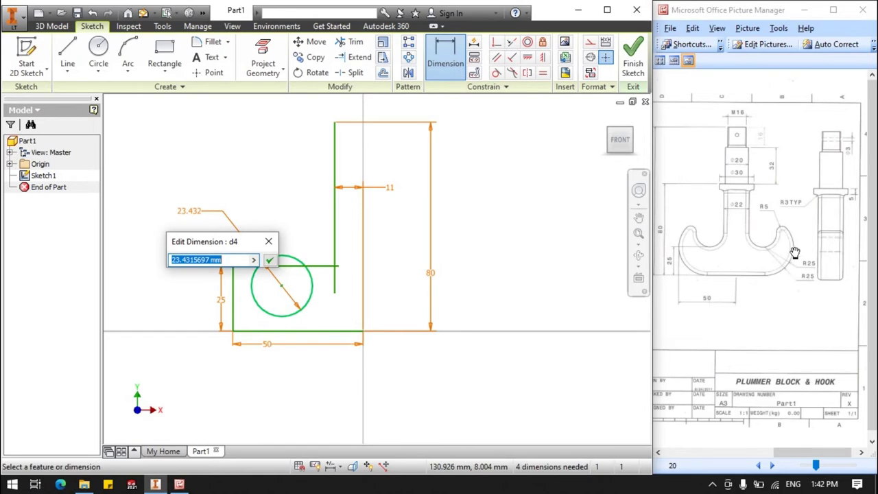
{"action": "type", "text": "2"}
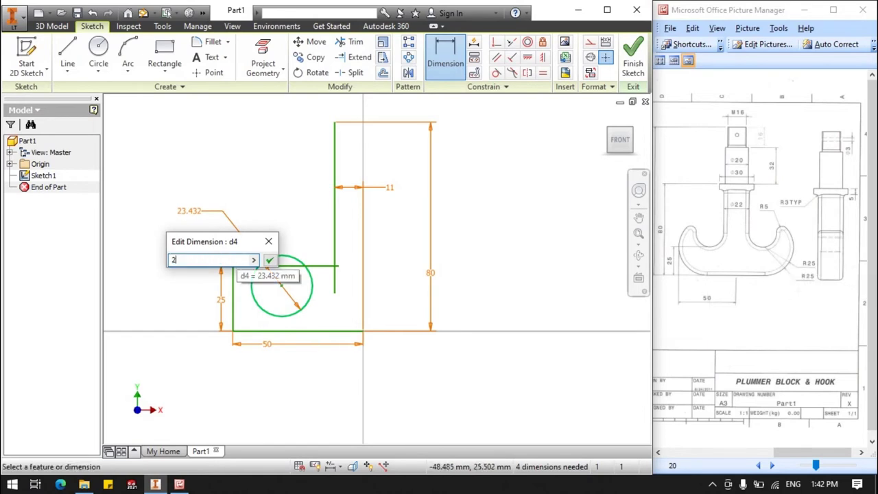
{"action": "type", "text": "5"}
{"action": "key", "text": "Return"}
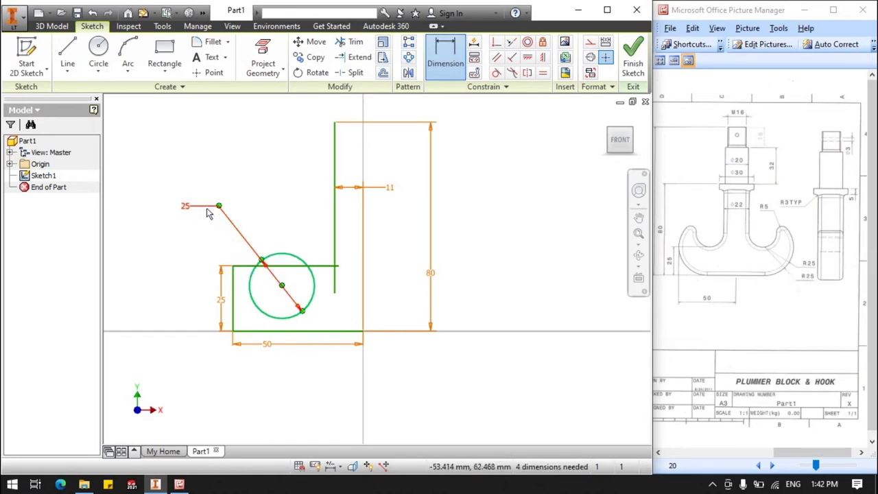
{"action": "left_click", "coordinate": [189, 213]}
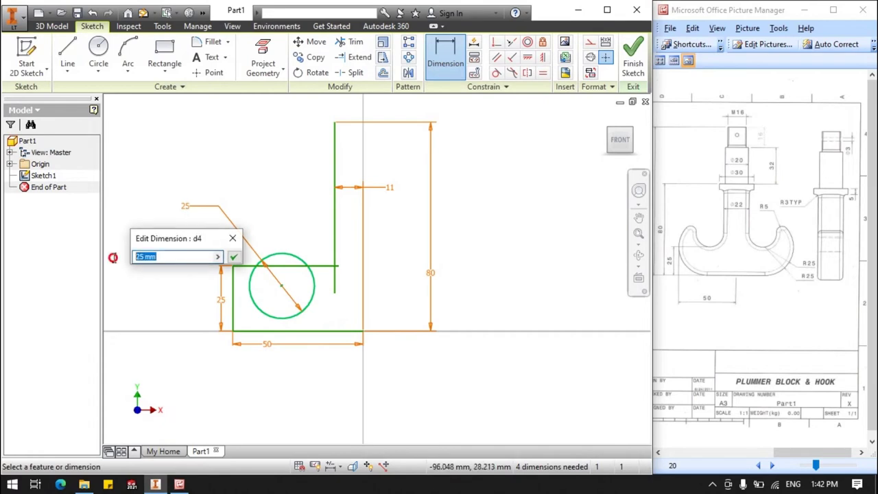
{"action": "type", "text": "50"}
{"action": "key", "text": "Return"}
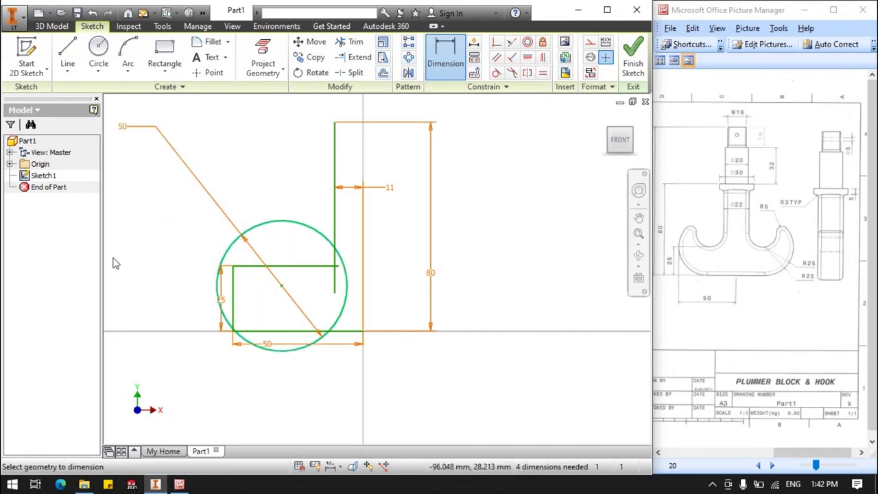
{"action": "left_click", "coordinate": [173, 155]}
{"action": "right_click", "coordinate": [173, 155]}
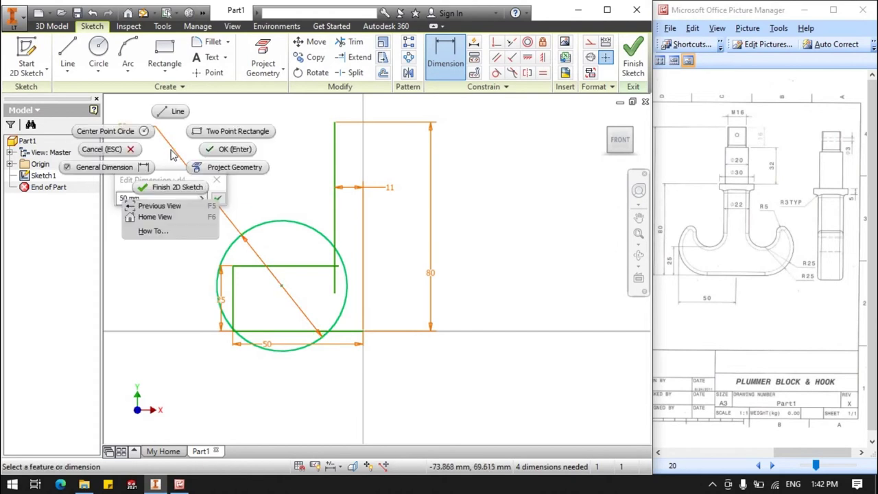
{"action": "left_click", "coordinate": [193, 282]}
{"action": "left_click", "coordinate": [217, 199]}
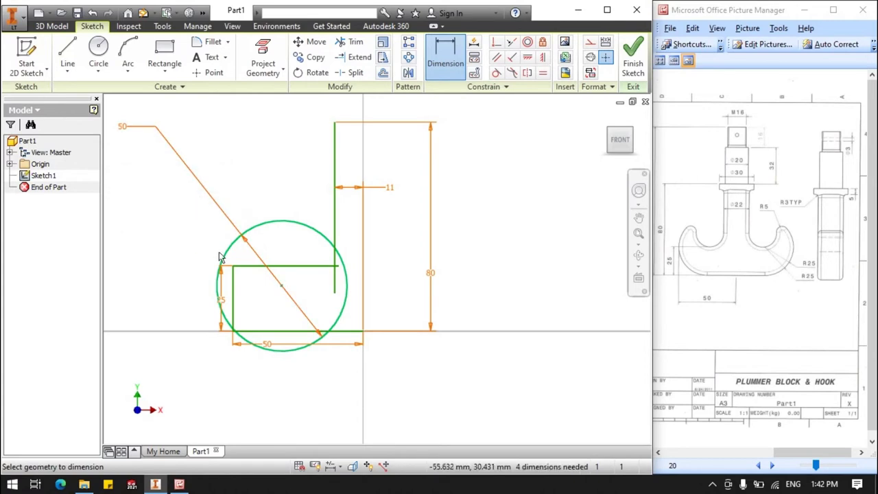
{"action": "key", "text": "Escape"}
{"action": "key", "text": "ctrl+z"}
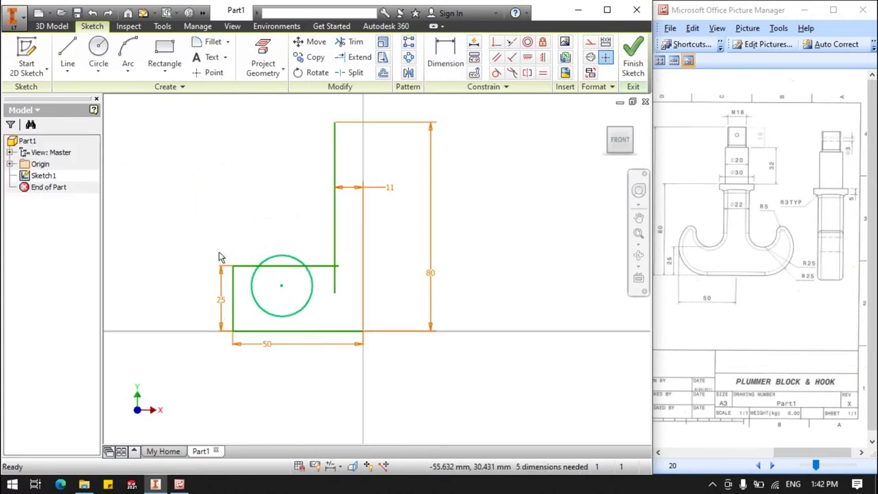
Step: Dimension the circle as a radius of 25
{"action": "key", "text": "d"}
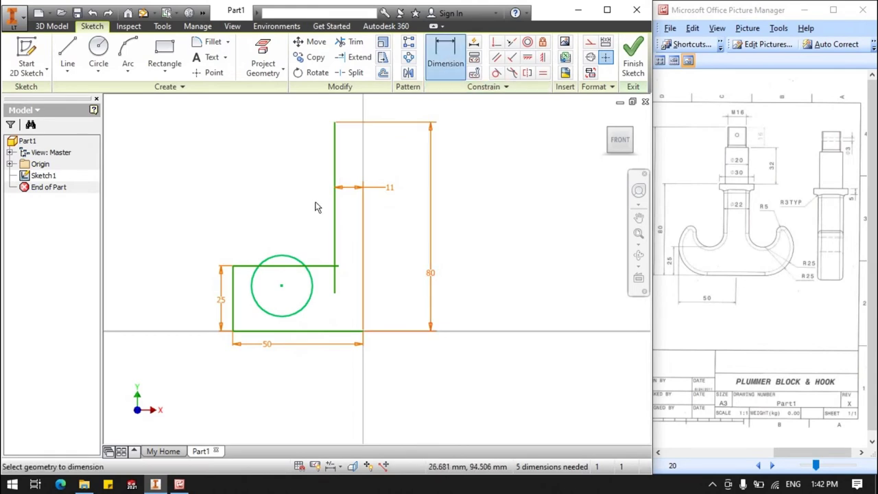
{"action": "left_click", "coordinate": [283, 257]}
{"action": "right_click", "coordinate": [199, 221]}
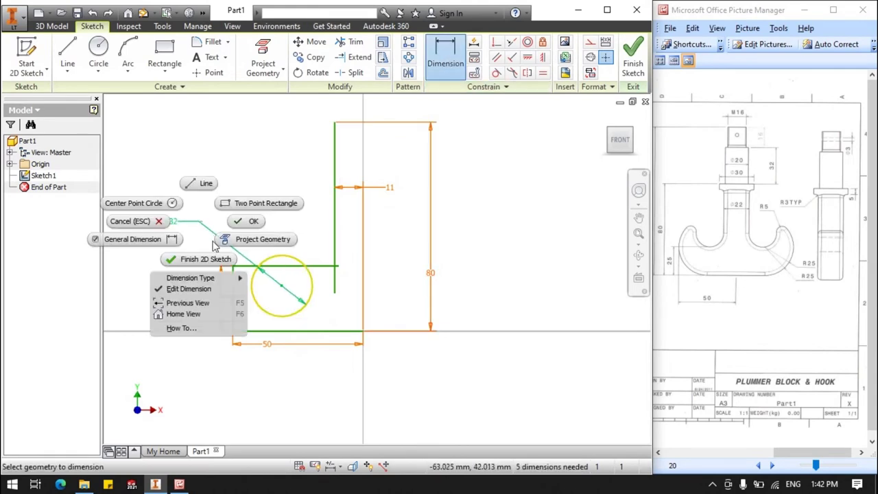
{"action": "left_click", "coordinate": [271, 280]}
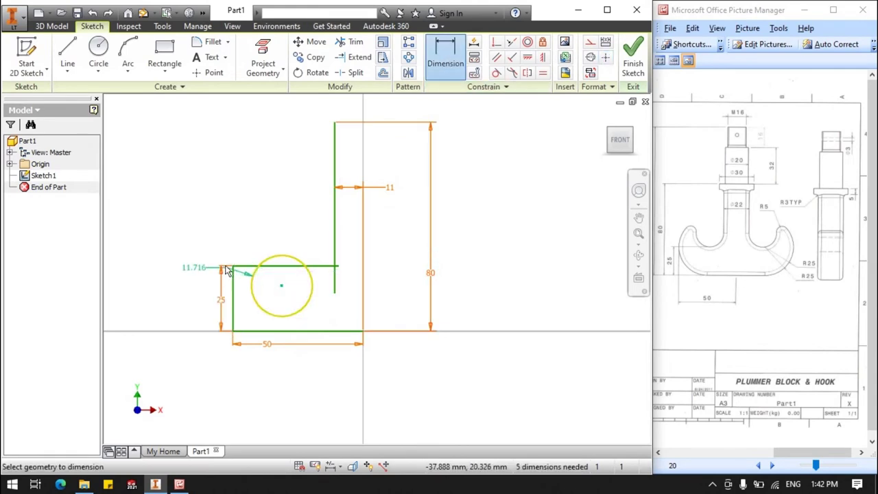
{"action": "left_click", "coordinate": [201, 236]}
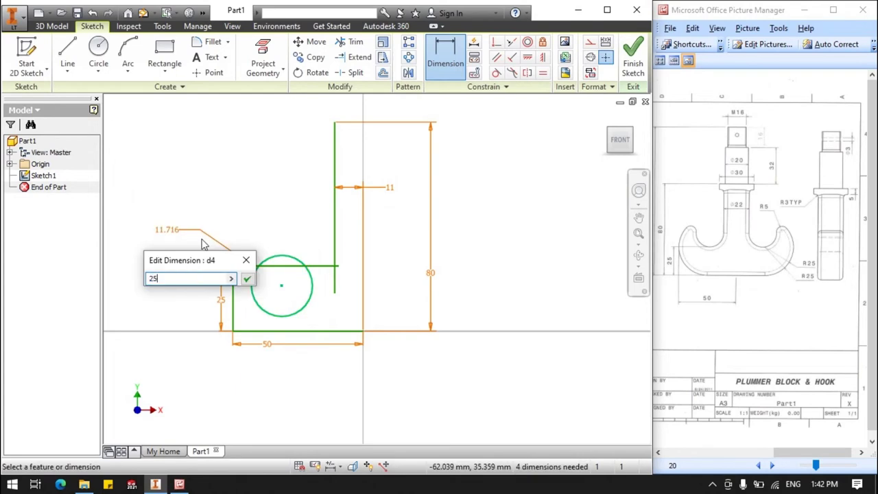
{"action": "key", "text": "Return"}
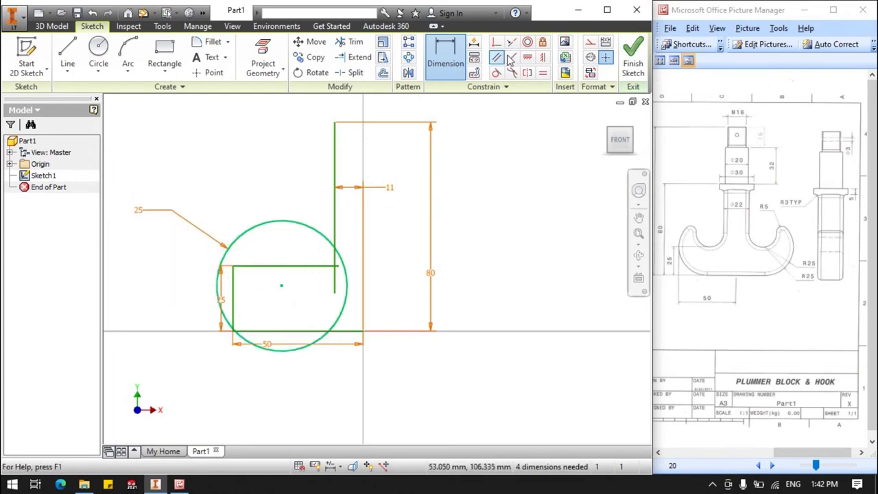
Step: Make the circle tangent to the left line and the bottom line
{"action": "left_click", "coordinate": [496, 72]}
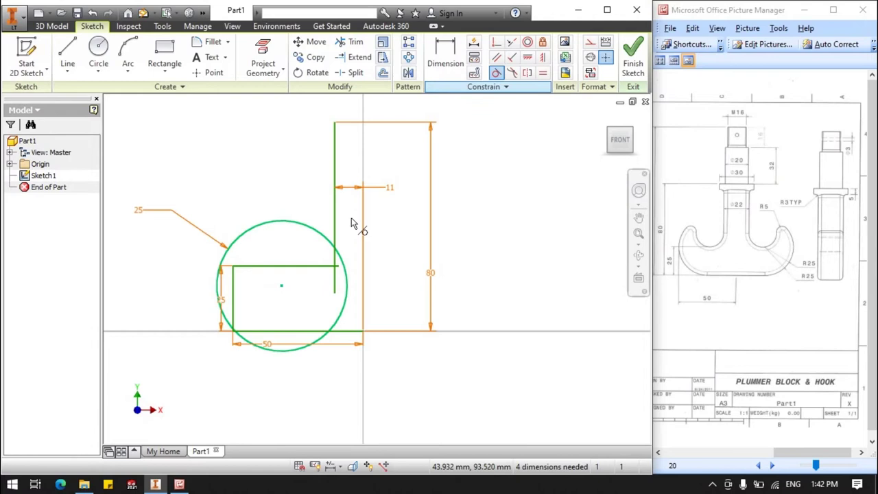
{"action": "left_click", "coordinate": [218, 298]}
{"action": "left_click", "coordinate": [234, 304]}
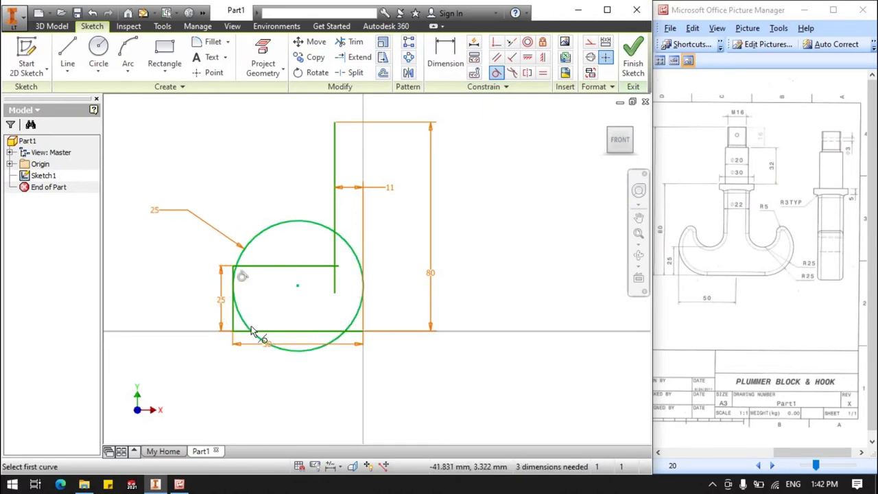
{"action": "left_click", "coordinate": [291, 355]}
{"action": "left_click", "coordinate": [294, 333]}
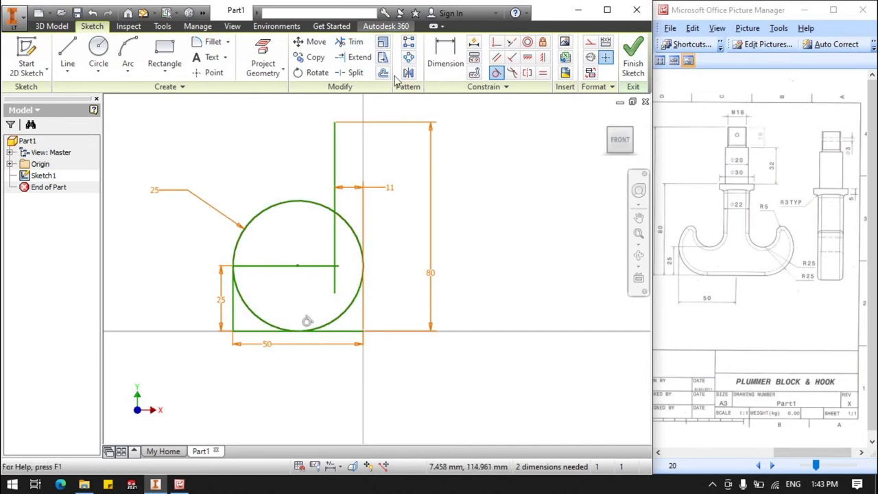
{"action": "left_click", "coordinate": [98, 50]}
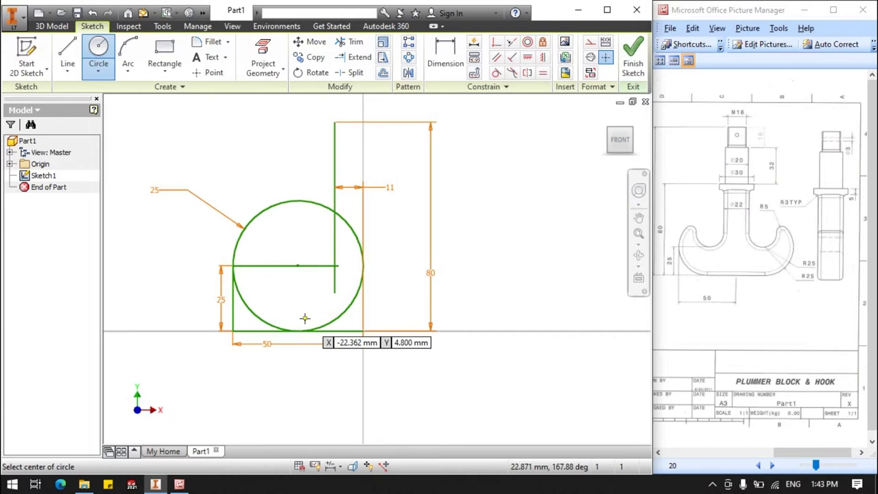
Step: Draw two small circles inside the large circle near the vertical line
{"action": "left_click", "coordinate": [275, 241]}
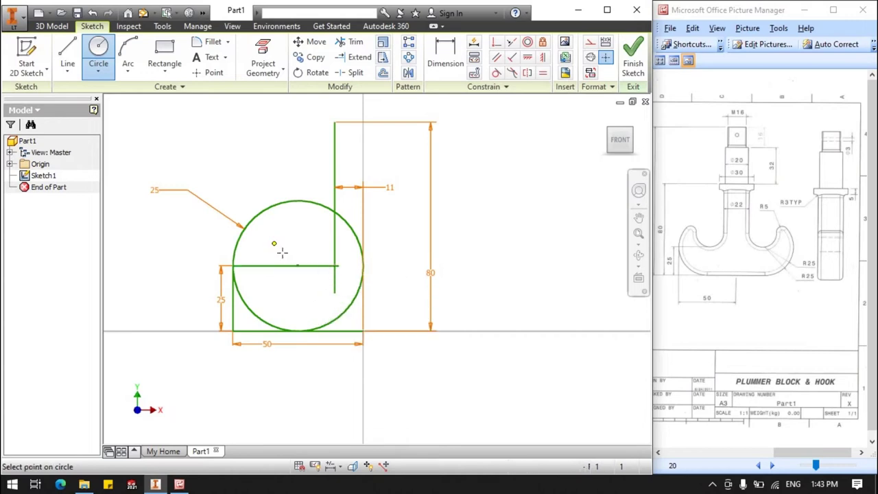
{"action": "left_click", "coordinate": [286, 258]}
{"action": "left_click", "coordinate": [304, 250]}
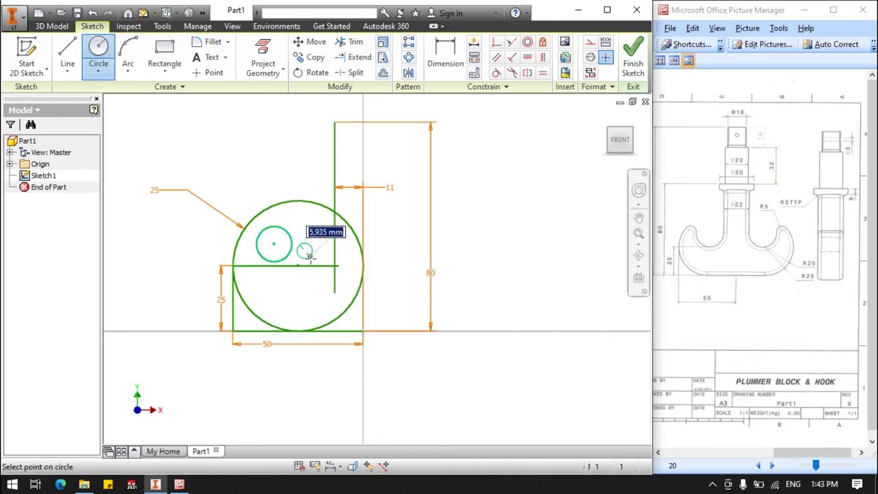
{"action": "left_click", "coordinate": [306, 257]}
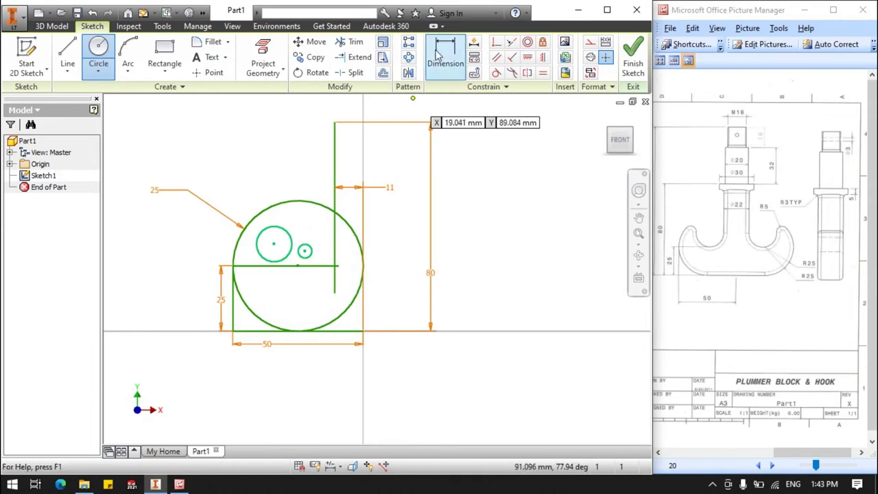
Step: Constrain the small circles tangent to each other, the horizontal and vertical lines, and the big circle
{"action": "left_click", "coordinate": [496, 74]}
{"action": "left_click", "coordinate": [306, 258]}
{"action": "left_click", "coordinate": [291, 258]}
{"action": "left_click", "coordinate": [306, 253]}
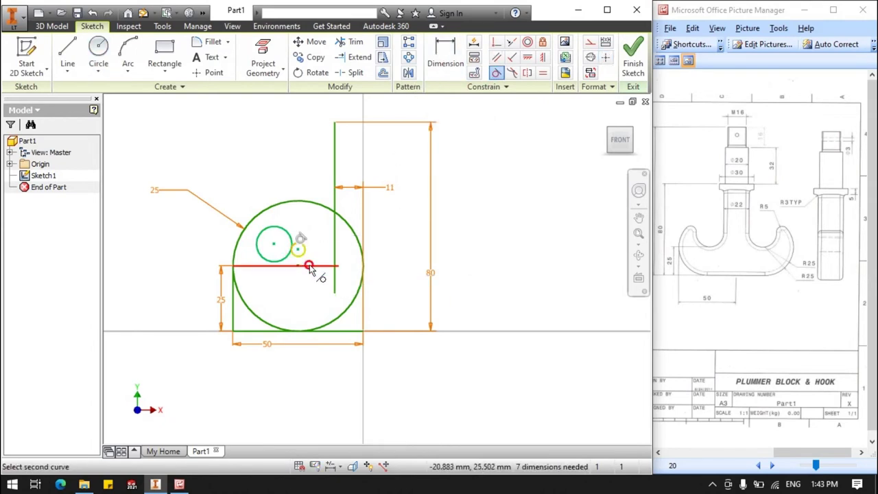
{"action": "left_click", "coordinate": [313, 266]}
{"action": "left_click", "coordinate": [306, 260]}
{"action": "left_click", "coordinate": [334, 256]}
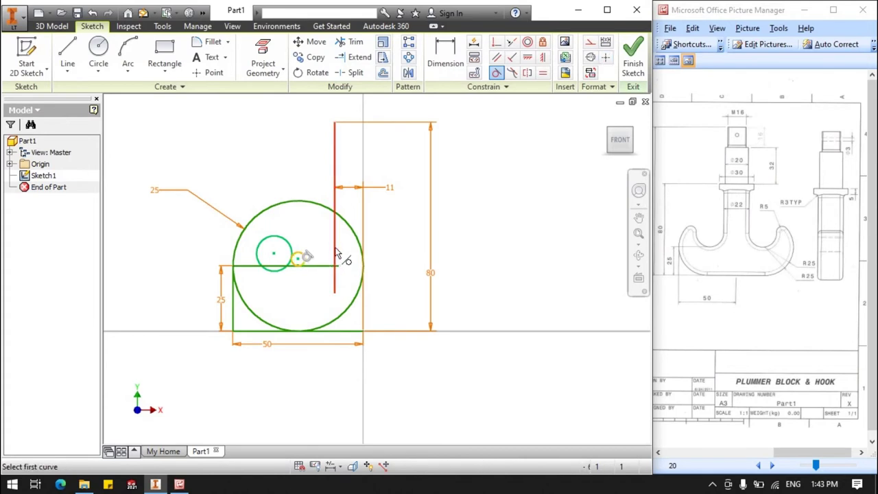
{"action": "left_click", "coordinate": [295, 248]}
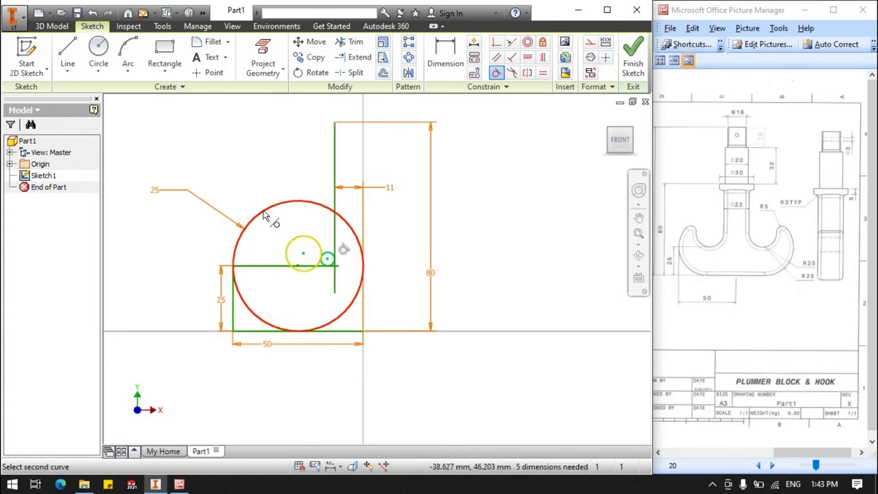
{"action": "left_click", "coordinate": [265, 218]}
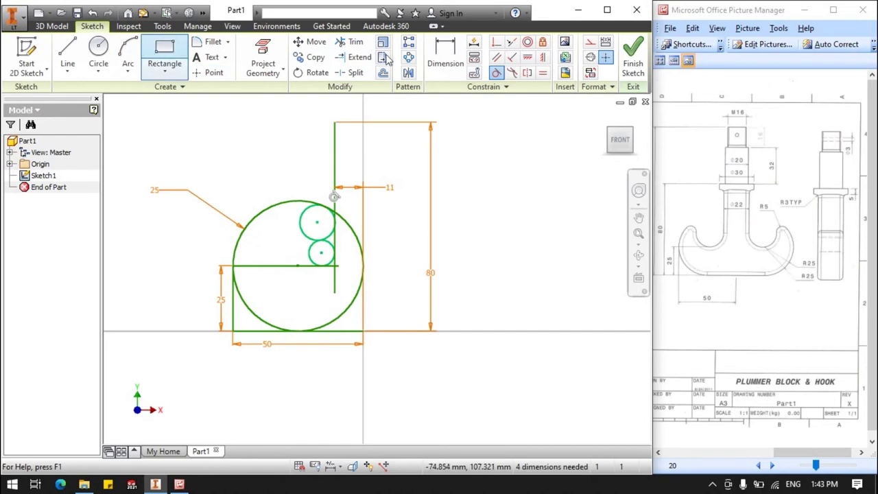
{"action": "left_click", "coordinate": [444, 55]}
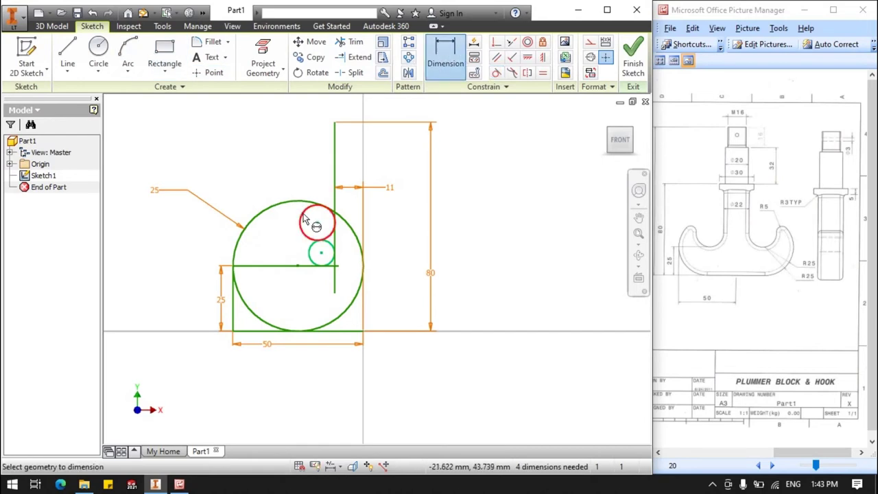
Step: Give the small inner circle a radius dimension of 5
{"action": "left_click", "coordinate": [295, 211]}
{"action": "right_click", "coordinate": [231, 159]}
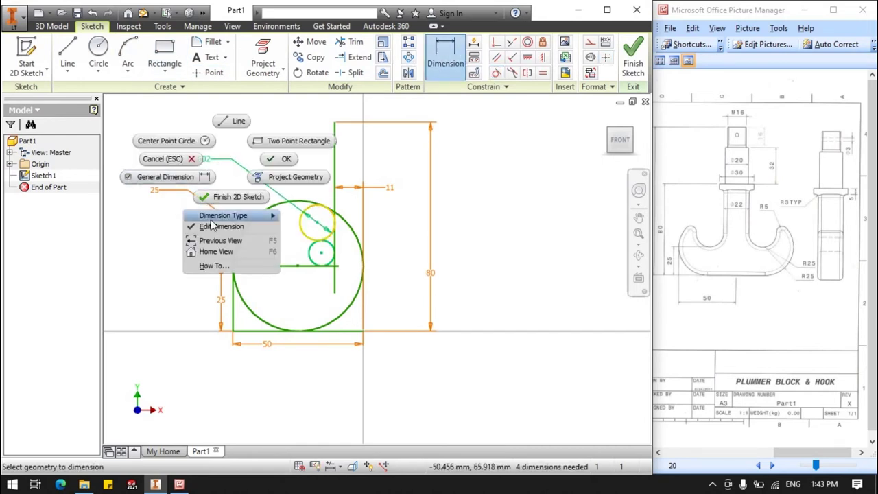
{"action": "left_click", "coordinate": [304, 215]}
{"action": "left_click", "coordinate": [246, 175]}
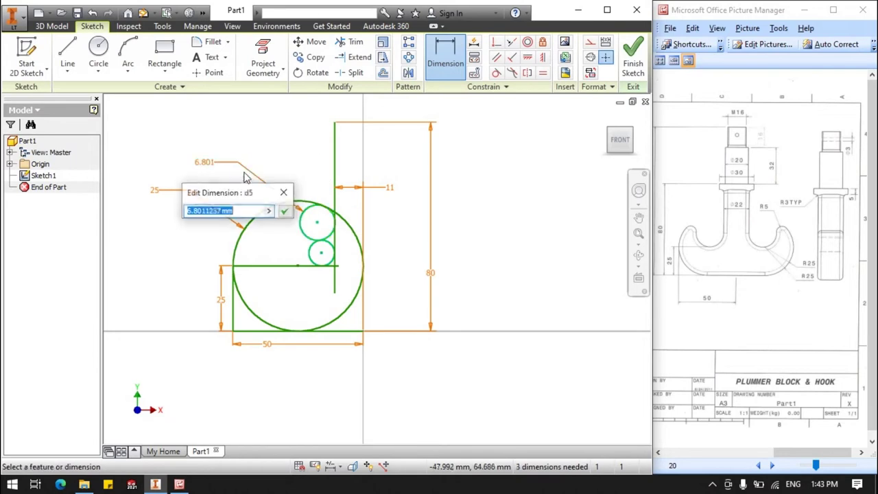
{"action": "type", "text": "5"}
{"action": "key", "text": "Return"}
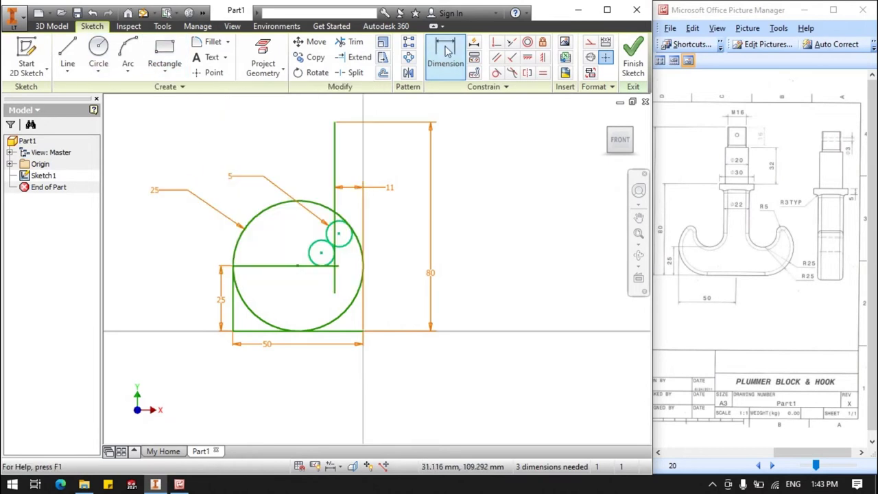
Step: Drag the 5 circle up and left inside the big circle
{"action": "left_click", "coordinate": [447, 51]}
{"action": "key", "text": "Escape"}
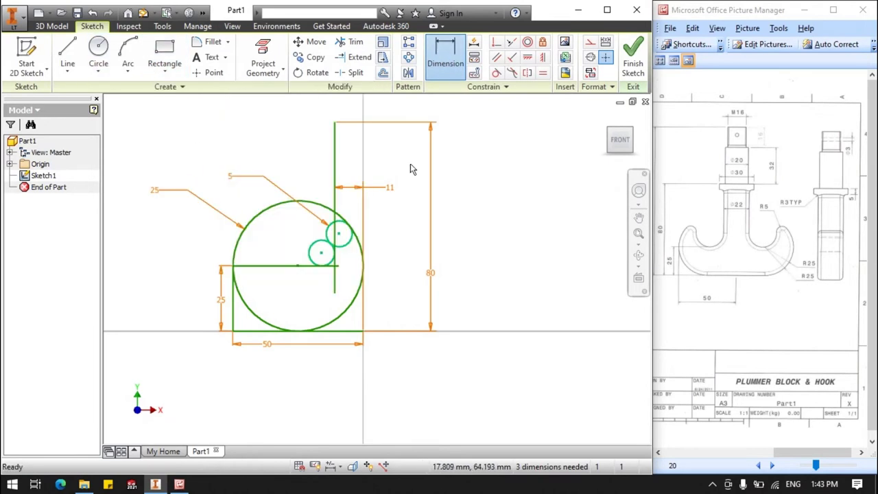
{"action": "left_click_drag", "start_coordinate": [324, 232], "coordinate": [268, 220]}
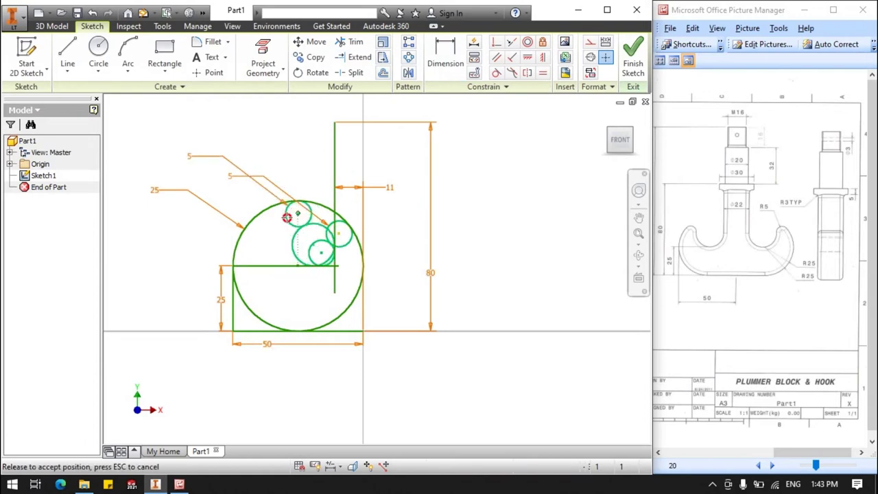
{"action": "left_click_drag", "start_coordinate": [269, 221], "coordinate": [269, 221]}
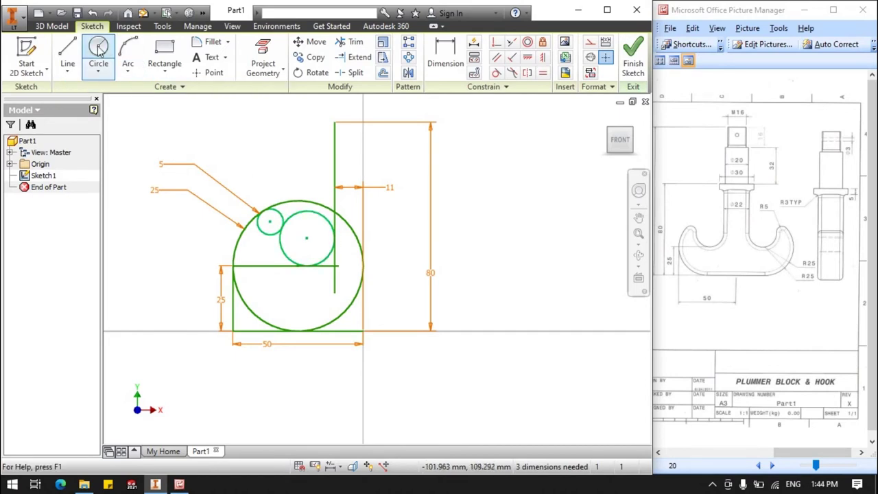
Step: Make the inner circle tangent to the outer circle
{"action": "left_click", "coordinate": [496, 72]}
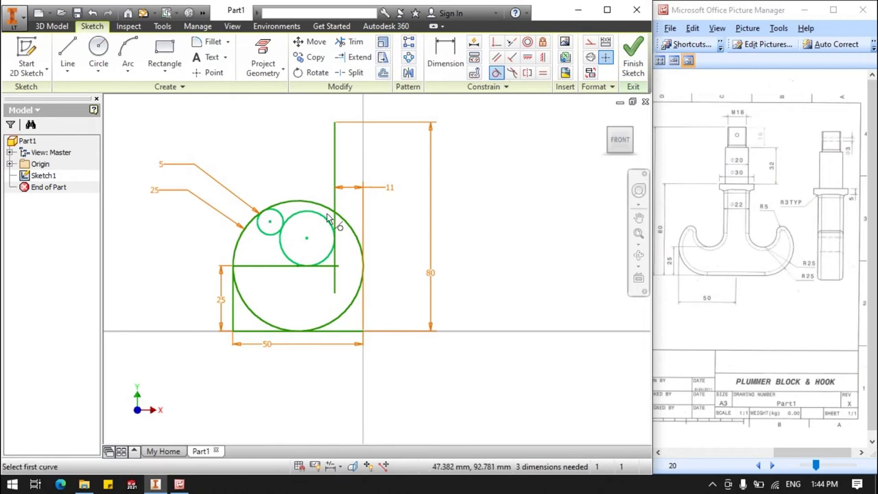
{"action": "left_click", "coordinate": [325, 217]}
{"action": "left_click", "coordinate": [339, 217]}
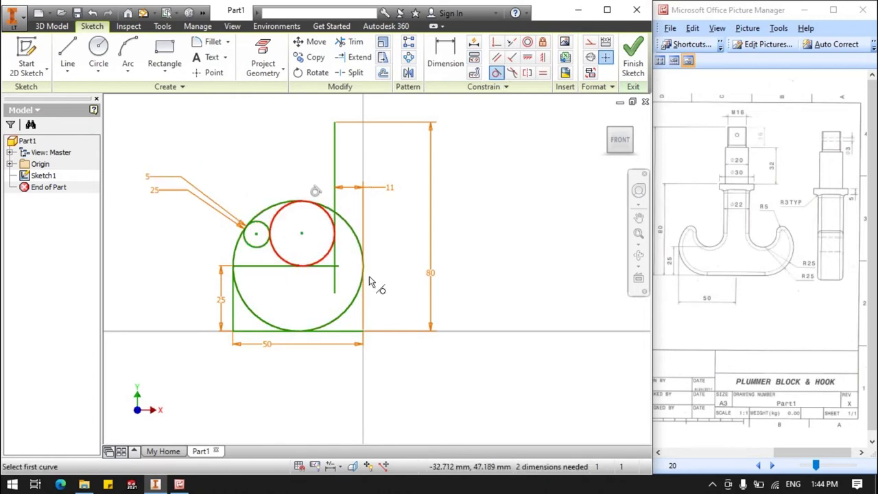
Step: Trim the overlapping arcs, vertical stub and horizontal line between the arcs, deleting the leftover line
{"action": "left_click", "coordinate": [350, 43]}
{"action": "mouse_move", "coordinate": [263, 208]}
{"action": "left_mouse_down"}
{"action": "mouse_move", "coordinate": [314, 192]}
{"action": "mouse_move", "coordinate": [323, 231]}
{"action": "left_mouse_up"}
{"action": "mouse_move", "coordinate": [324, 284]}
{"action": "left_mouse_down"}
{"action": "mouse_move", "coordinate": [316, 288]}
{"action": "mouse_move", "coordinate": [336, 262]}
{"action": "left_mouse_up"}
{"action": "left_click_drag", "start_coordinate": [344, 292], "coordinate": [352, 310]}
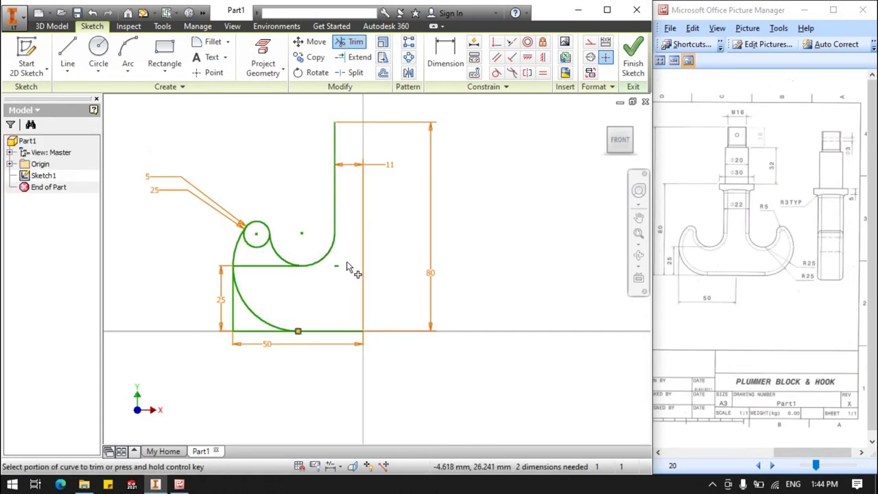
{"action": "left_click_drag", "start_coordinate": [348, 267], "coordinate": [264, 266]}
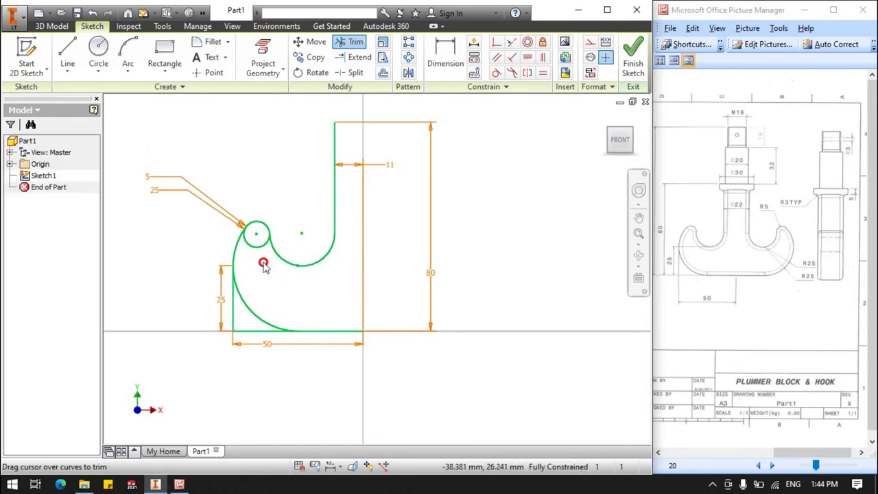
{"action": "left_click_drag", "start_coordinate": [254, 261], "coordinate": [260, 247]}
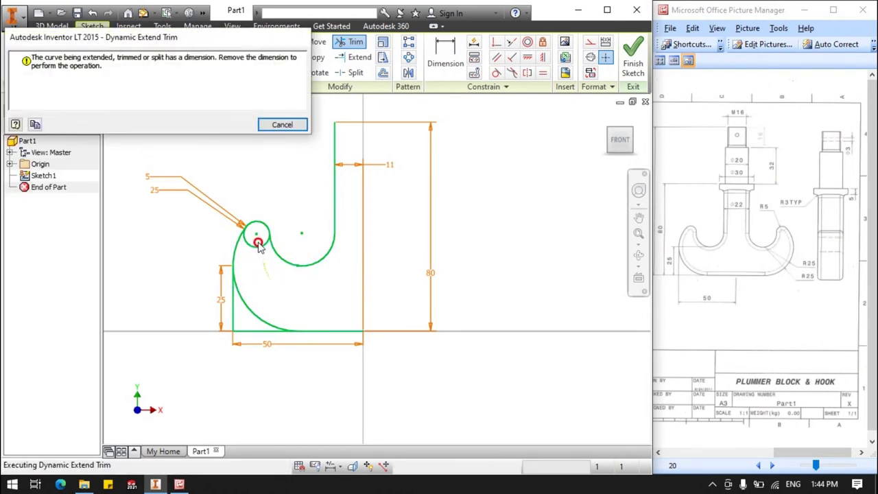
{"action": "left_click", "coordinate": [282, 126]}
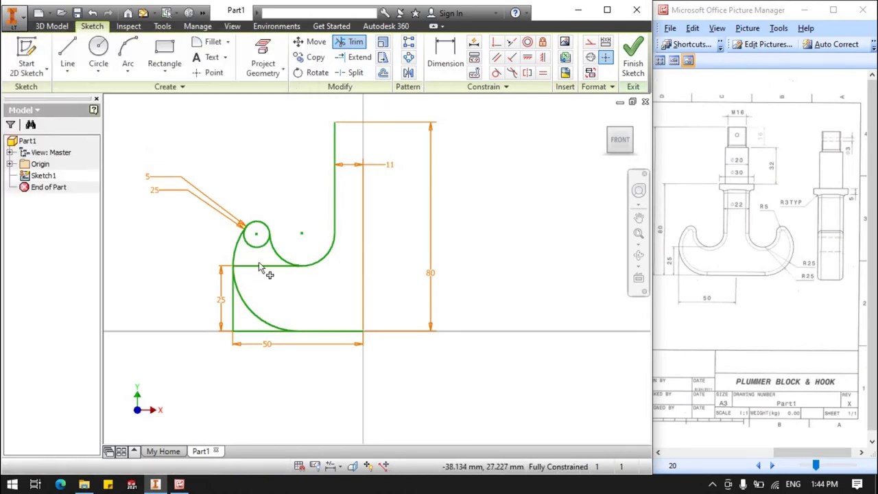
{"action": "key", "text": "Escape"}
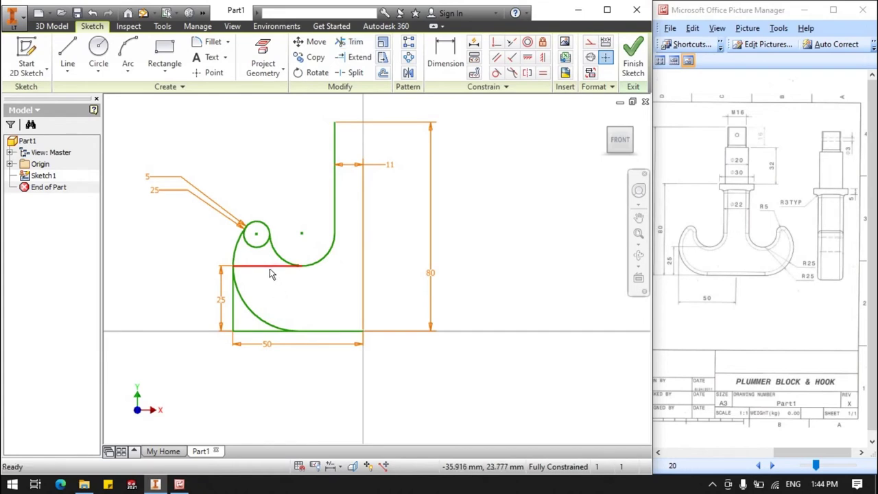
{"action": "left_click", "coordinate": [268, 267]}
{"action": "key", "text": "Delete"}
Step: Delete the left vertical line with its dimensions and trim the remaining small-circle pieces
{"action": "left_click", "coordinate": [350, 42]}
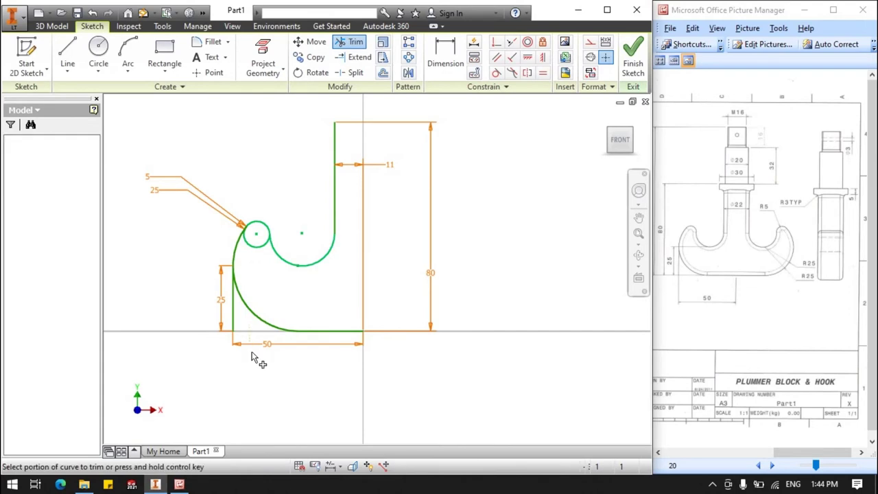
{"action": "left_click", "coordinate": [257, 331]}
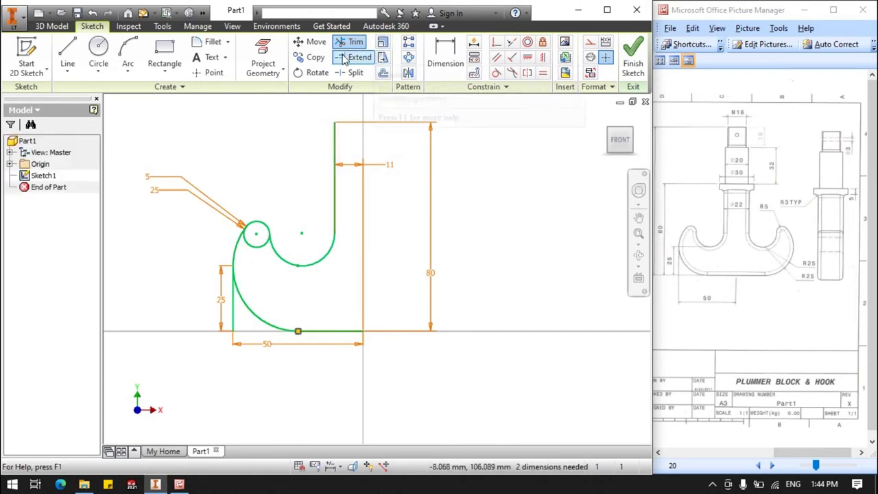
{"action": "right_click", "coordinate": [298, 135]}
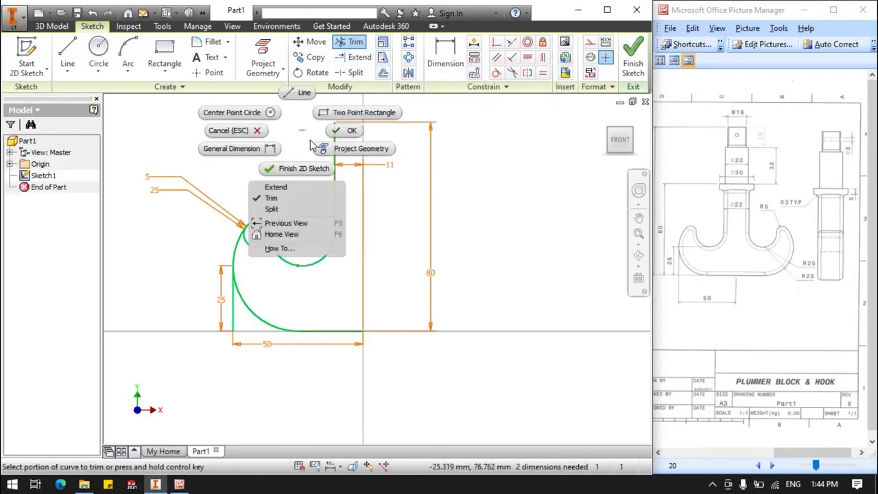
{"action": "left_click", "coordinate": [343, 131]}
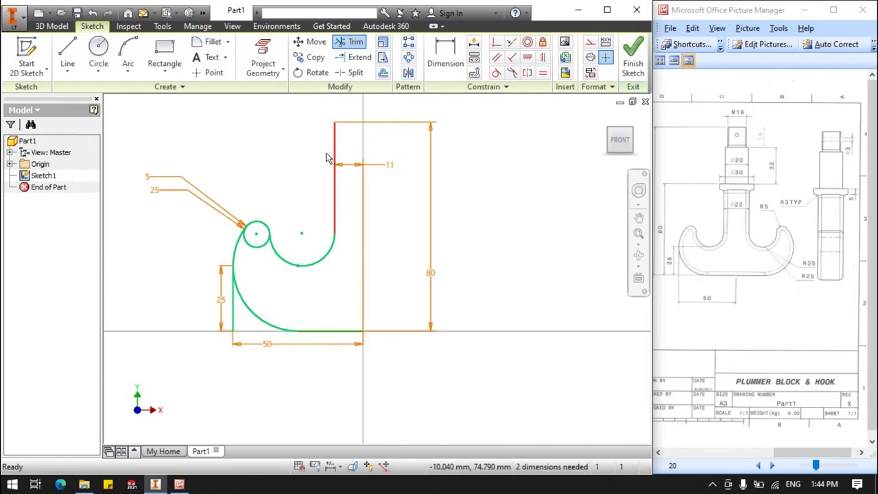
{"action": "left_click", "coordinate": [234, 322]}
{"action": "key", "text": "Delete"}
{"action": "key", "text": "x"}
{"action": "left_click", "coordinate": [255, 247]}
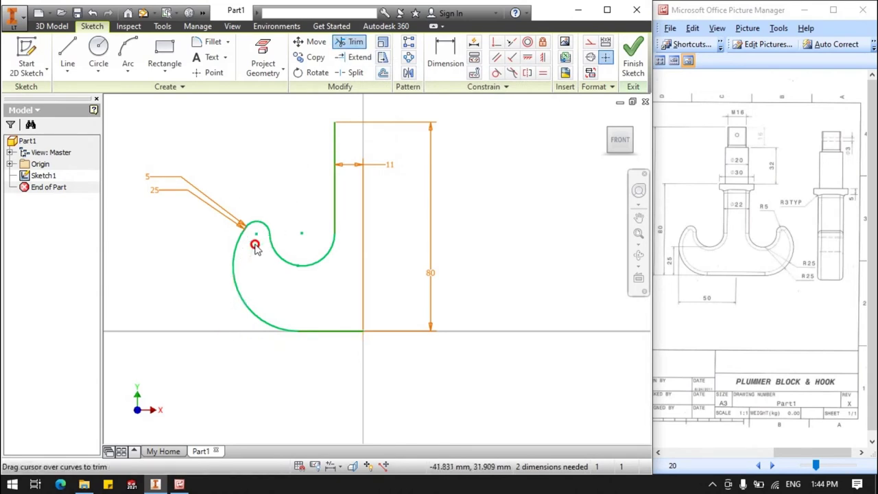
{"action": "left_click", "coordinate": [255, 245]}
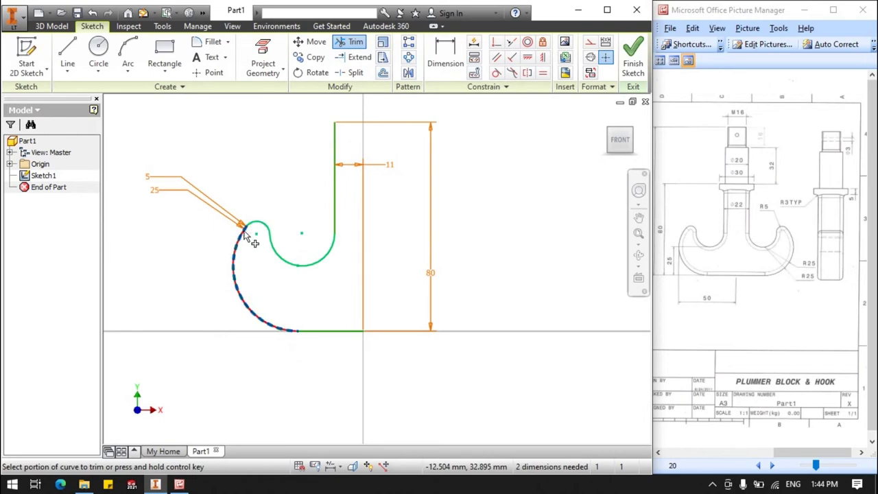
{"action": "left_click", "coordinate": [496, 72]}
{"action": "left_click", "coordinate": [246, 240]}
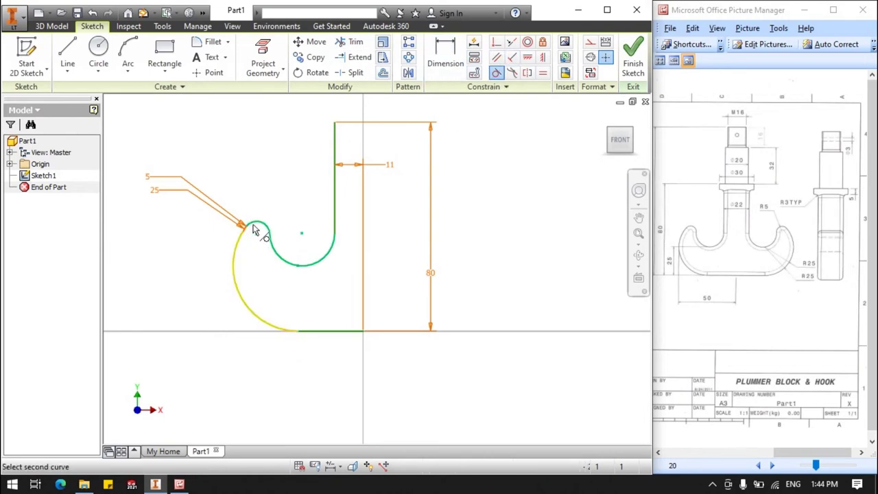
{"action": "left_click", "coordinate": [251, 233]}
{"action": "left_click", "coordinate": [282, 125]}
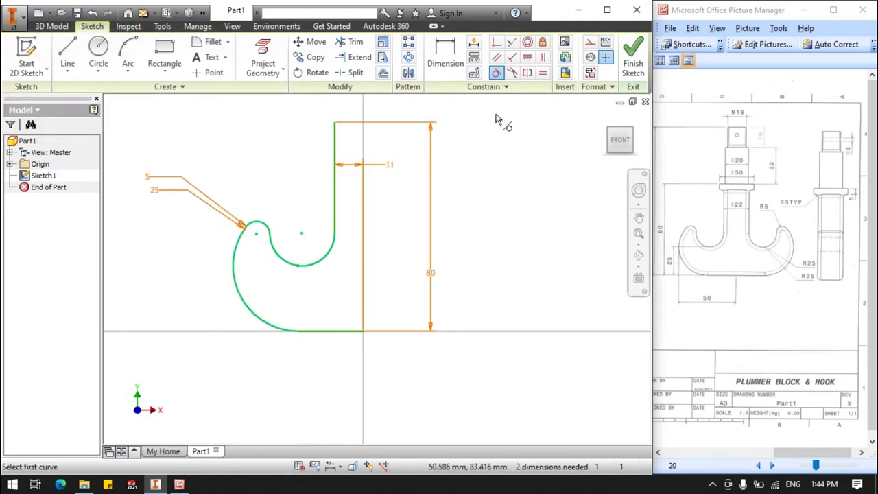
{"action": "key", "text": "Escape"}
{"action": "scroll", "coordinate": [247, 239], "scroll_direction": "up", "scroll_amount": 2}
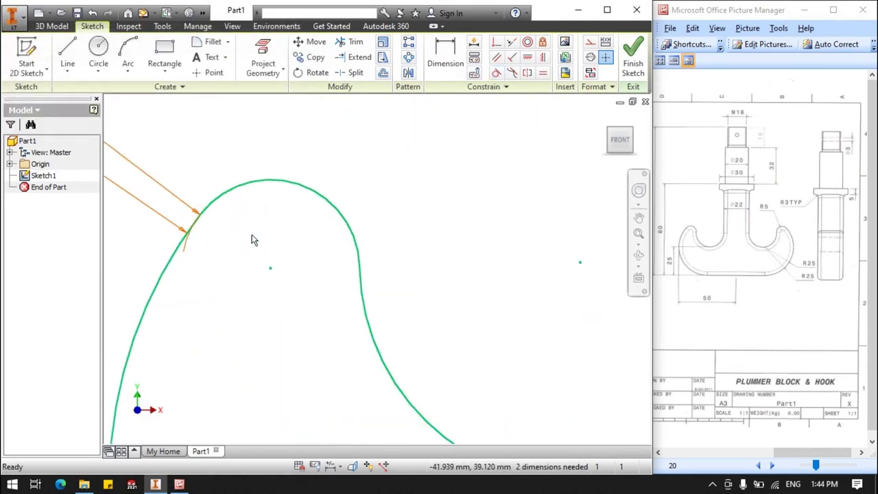
{"action": "scroll", "coordinate": [255, 237], "scroll_direction": "up", "scroll_amount": 3}
{"action": "scroll", "coordinate": [195, 210], "scroll_direction": "down", "scroll_amount": 2}
{"action": "scroll", "coordinate": [196, 206], "scroll_direction": "down", "scroll_amount": 2}
{"action": "scroll", "coordinate": [198, 206], "scroll_direction": "up", "scroll_amount": 2}
{"action": "scroll", "coordinate": [305, 284], "scroll_direction": "up", "scroll_amount": 2}
{"action": "scroll", "coordinate": [304, 282], "scroll_direction": "down", "scroll_amount": 4}
{"action": "scroll", "coordinate": [328, 257], "scroll_direction": "down", "scroll_amount": 2}
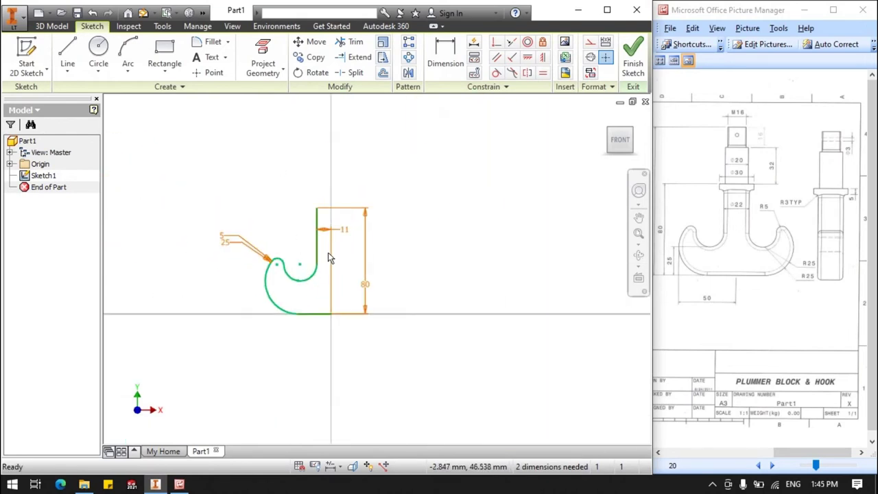
{"action": "scroll", "coordinate": [329, 250], "scroll_direction": "up", "scroll_amount": 2}
Step: Draw a vertical line from the base line up past the shank and make it a construction line
{"action": "left_click", "coordinate": [67, 55]}
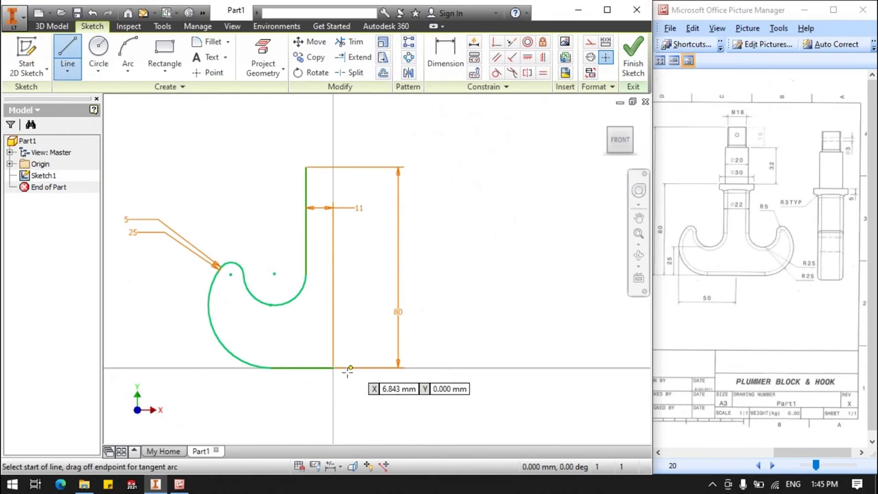
{"action": "left_click", "coordinate": [333, 367]}
{"action": "left_click", "coordinate": [333, 136]}
{"action": "left_click", "coordinate": [74, 60]}
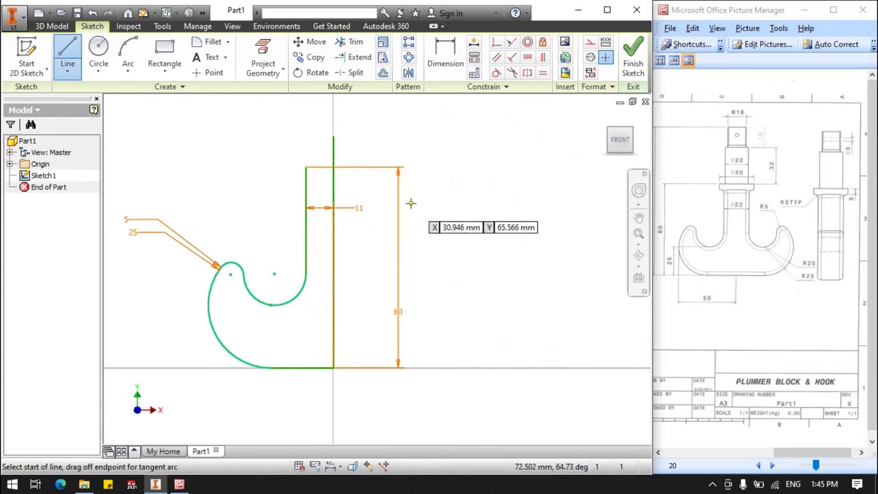
{"action": "right_click", "coordinate": [413, 207]}
{"action": "left_click", "coordinate": [458, 198]}
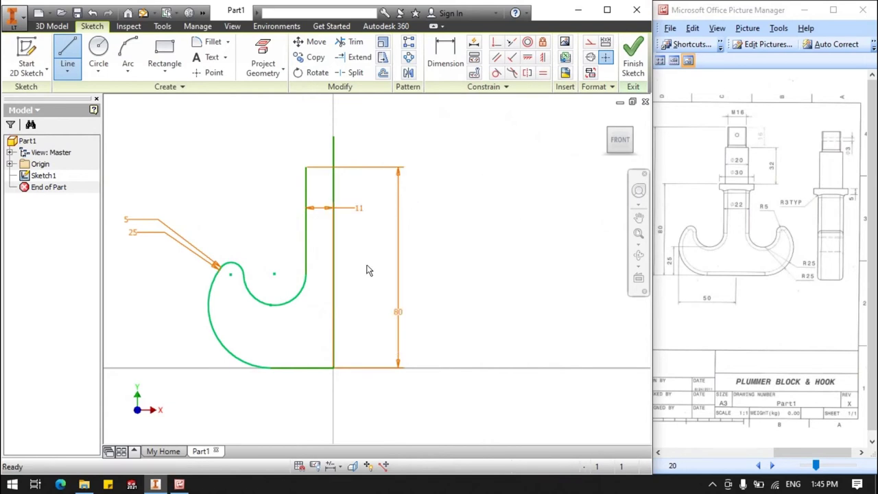
{"action": "right_click", "coordinate": [335, 278]}
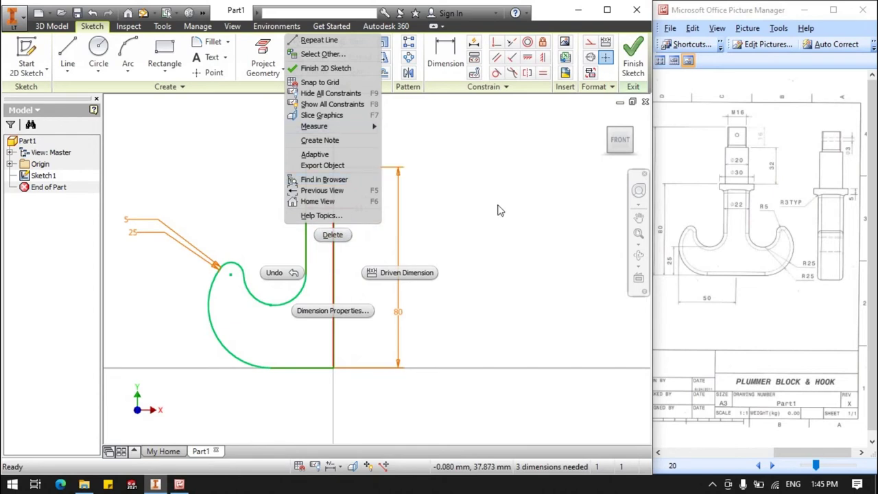
{"action": "key", "text": "Escape"}
{"action": "left_click_drag", "start_coordinate": [337, 153], "coordinate": [337, 148]}
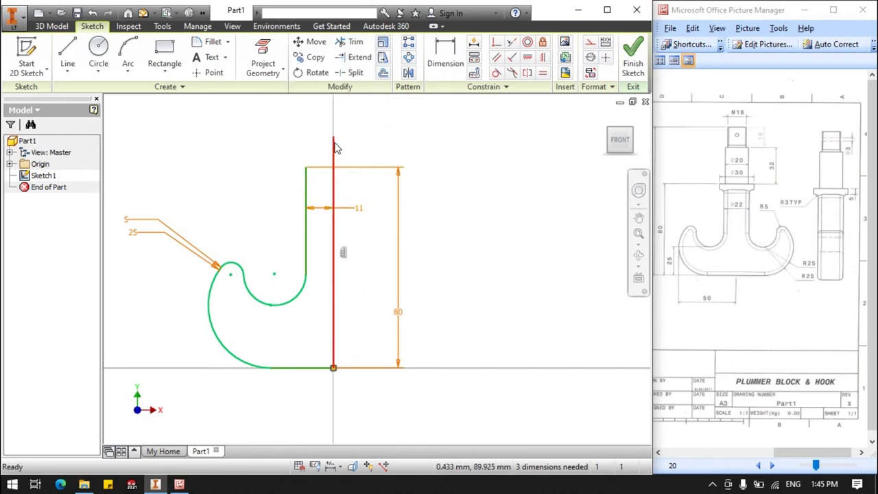
{"action": "right_click", "coordinate": [335, 144]}
{"action": "left_click", "coordinate": [401, 142]}
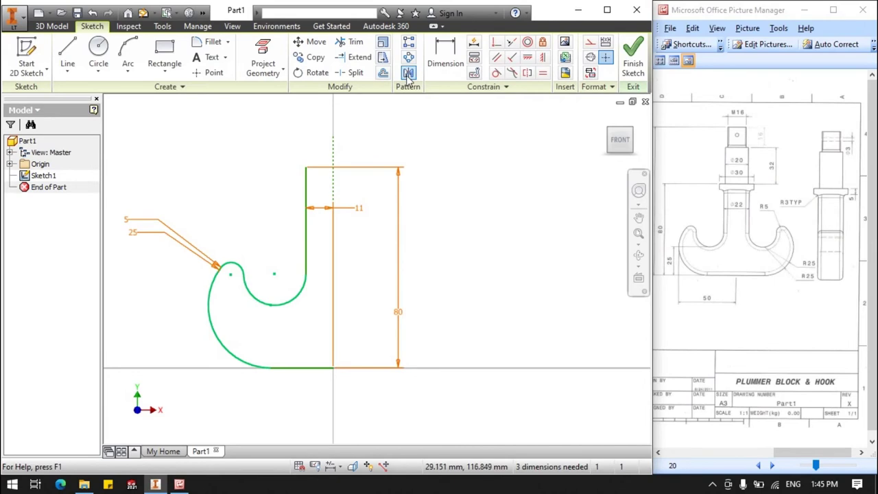
Step: Mirror the shank edge and the inner and outer hook arcs across the dotted centreline
{"action": "left_click", "coordinate": [407, 74]}
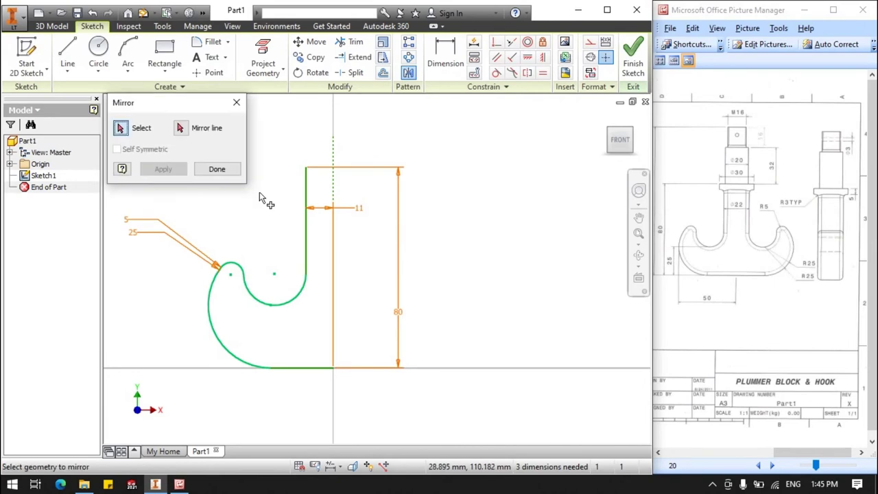
{"action": "left_click", "coordinate": [307, 234]}
{"action": "left_click", "coordinate": [288, 309]}
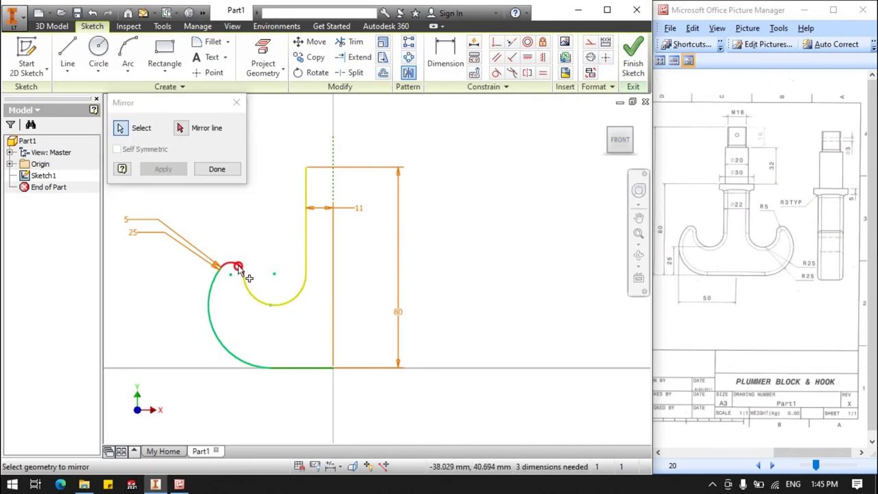
{"action": "left_click", "coordinate": [214, 310]}
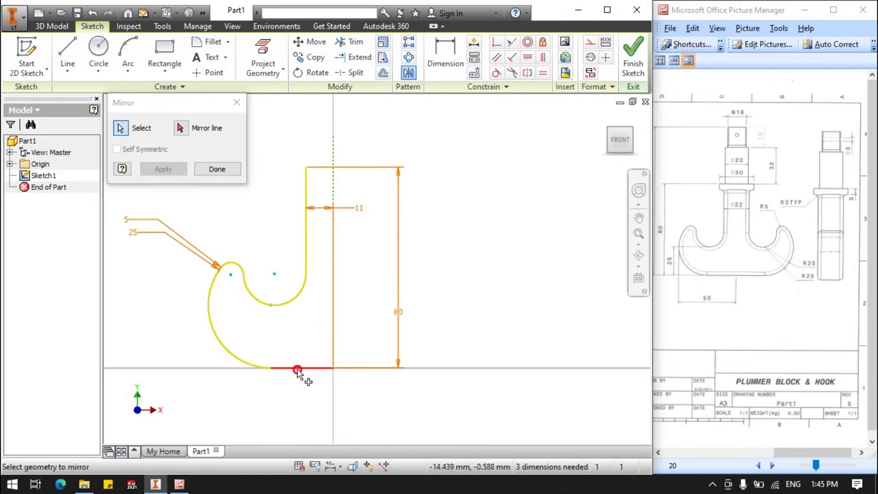
{"action": "left_click", "coordinate": [180, 129]}
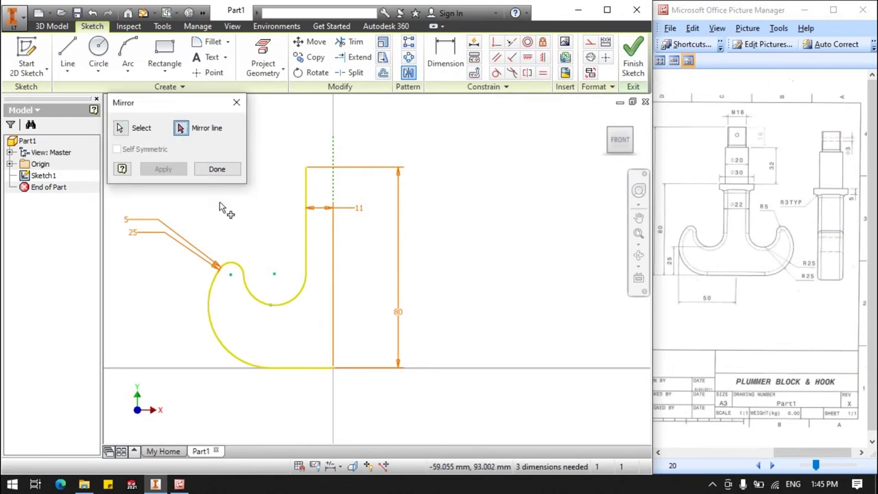
{"action": "left_click", "coordinate": [334, 280]}
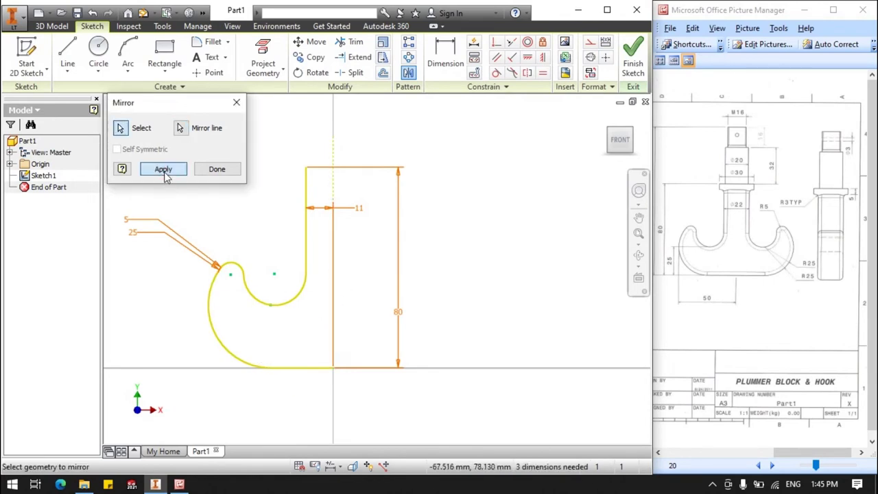
{"action": "left_click", "coordinate": [164, 169]}
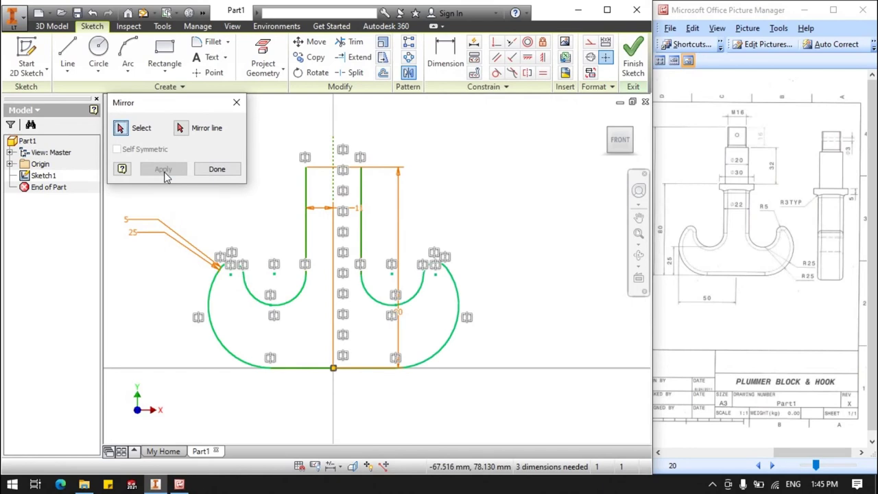
{"action": "left_click", "coordinate": [216, 169]}
{"action": "left_click", "coordinate": [67, 56]}
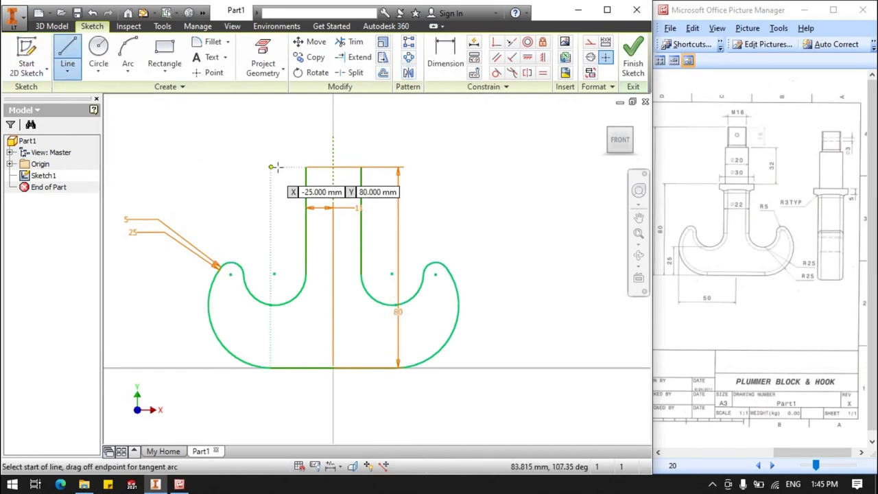
Step: Close the shank top with a 22 mm horizontal line and finish the hook sketch
{"action": "left_click", "coordinate": [305, 167]}
{"action": "left_click", "coordinate": [361, 166]}
{"action": "key", "text": "Escape"}
{"action": "left_click", "coordinate": [633, 56]}
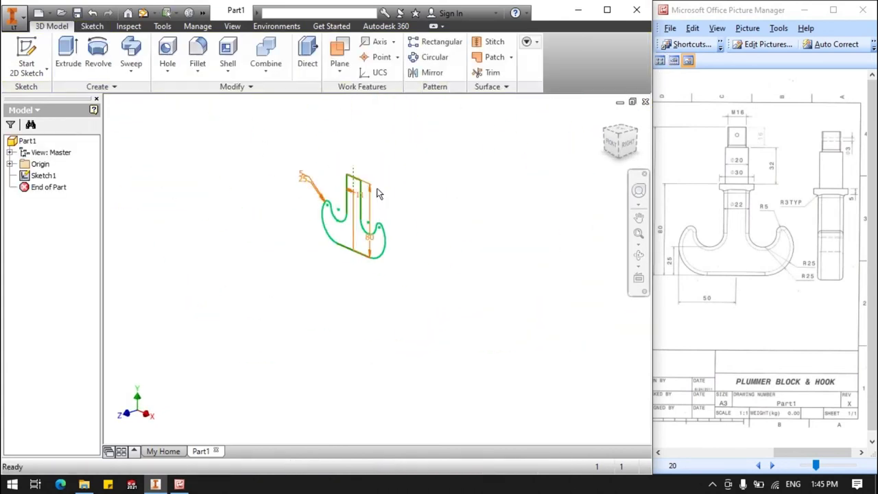
{"action": "scroll", "coordinate": [382, 199], "scroll_direction": "up", "scroll_amount": 5}
{"action": "key", "text": "e"}
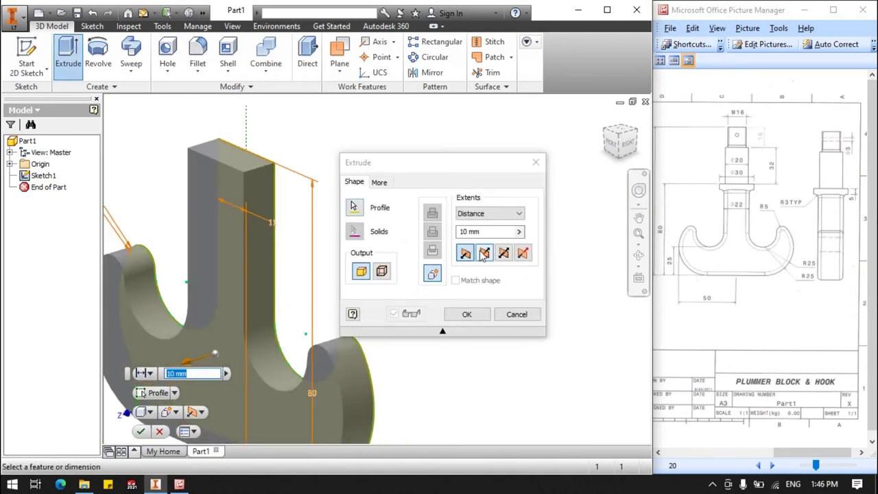
Step: Extrude the hook profile symmetrically to 22 mm as Extrusion1
{"action": "left_click", "coordinate": [503, 254]}
{"action": "left_click", "coordinate": [493, 233]}
{"action": "type", "text": "22"}
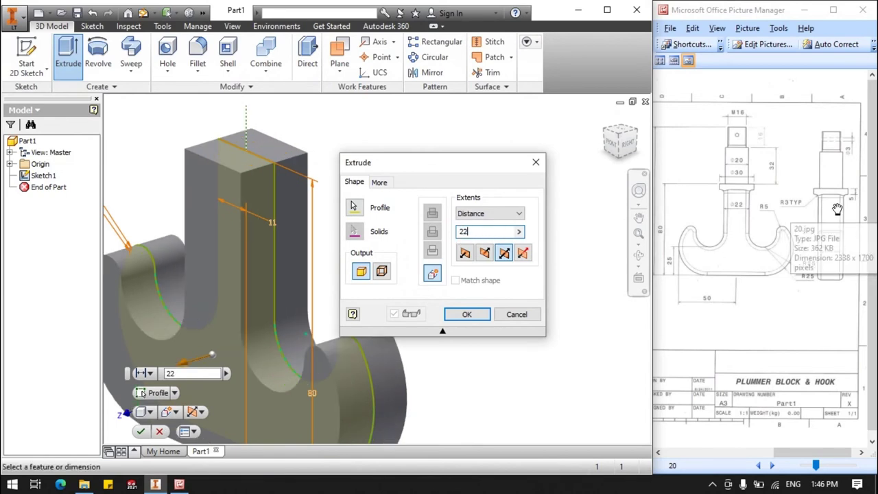
{"action": "left_click", "coordinate": [462, 321]}
{"action": "scroll", "coordinate": [462, 321], "scroll_direction": "up", "scroll_amount": 2}
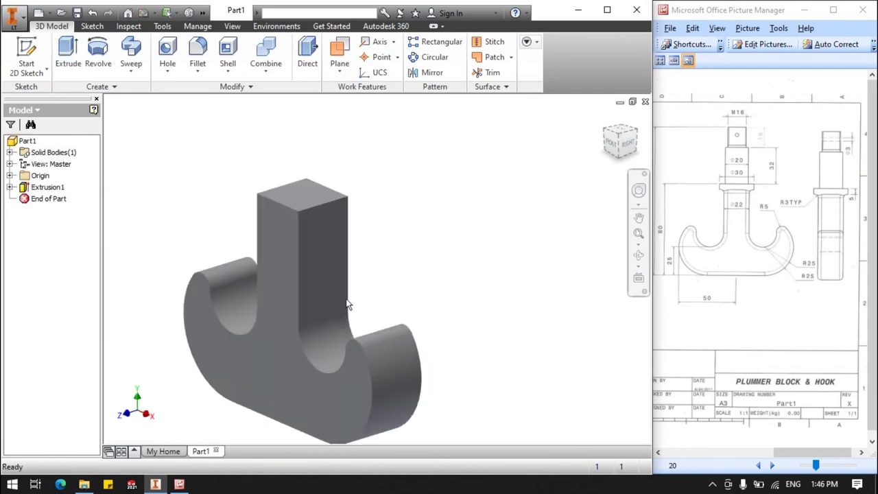
Step: Apply a 3 mm fillet to the hook's front and back outline edge loops
{"action": "left_click", "coordinate": [197, 55]}
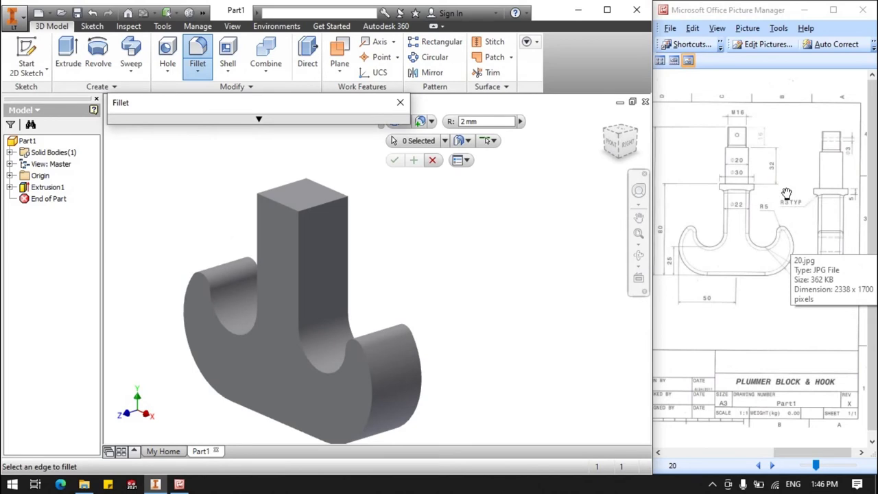
{"action": "left_click", "coordinate": [301, 245]}
{"action": "type", "text": "3"}
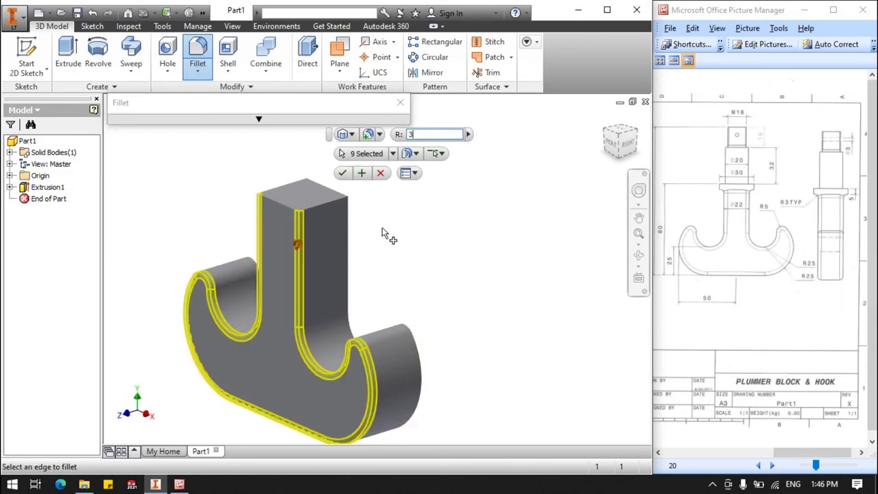
{"action": "left_click", "coordinate": [357, 247]}
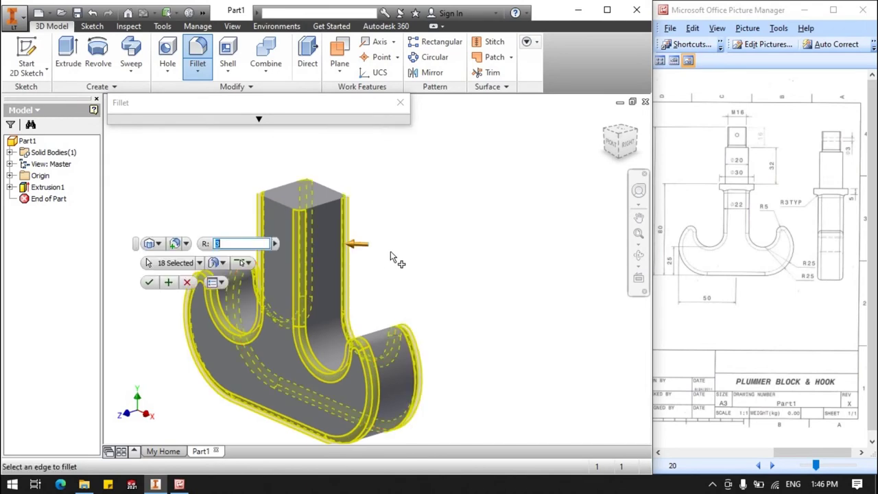
{"action": "left_click", "coordinate": [149, 282]}
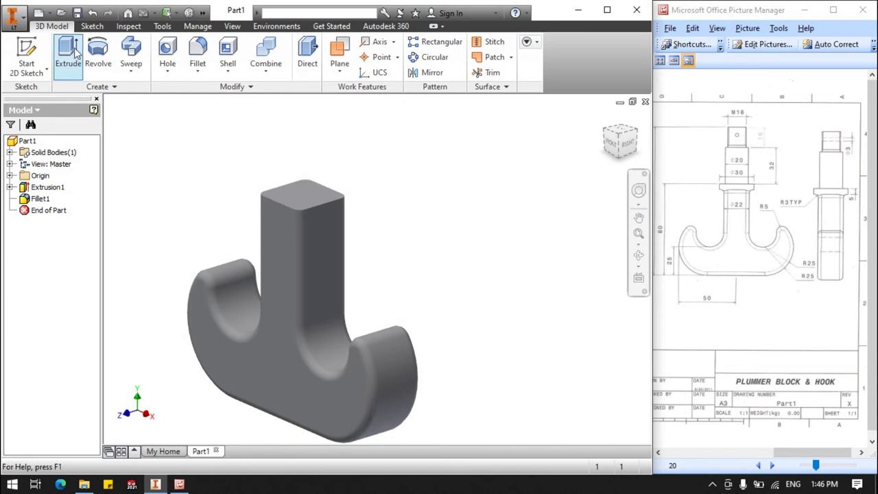
Step: Start a sketch on the shank's top face and draw a circle on it
{"action": "left_click", "coordinate": [28, 58]}
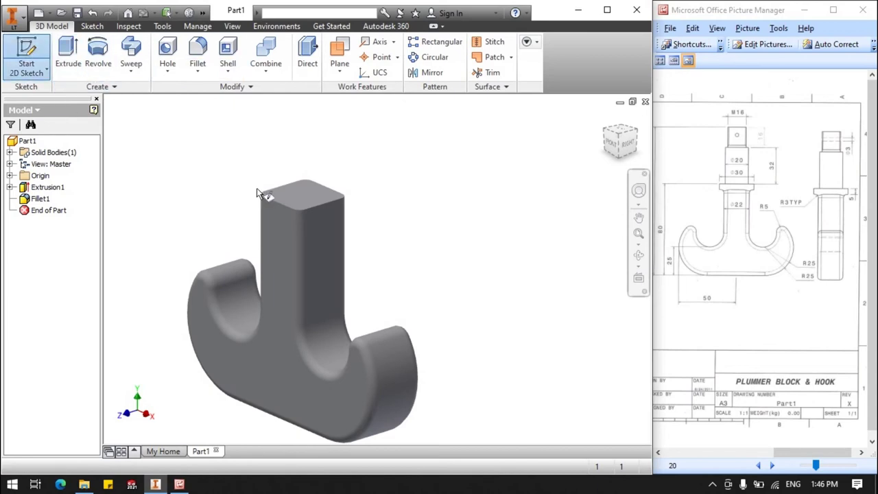
{"action": "left_click", "coordinate": [295, 196]}
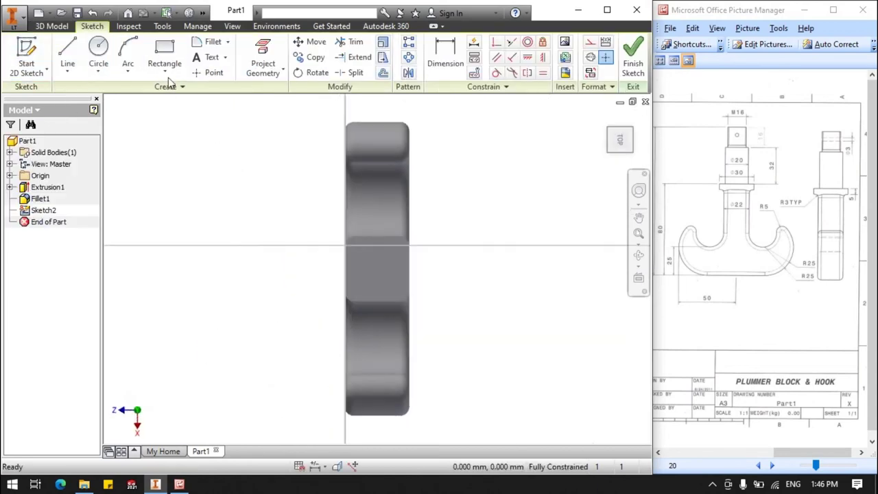
{"action": "left_click", "coordinate": [98, 55]}
{"action": "left_click", "coordinate": [376, 265]}
{"action": "left_click", "coordinate": [420, 294]}
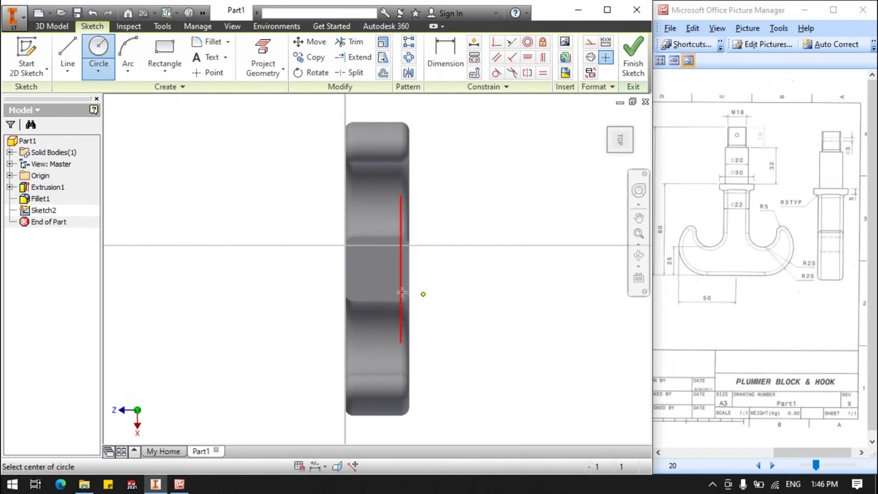
Step: Locate the circle centre with 10 mm and 11 mm offset dimensions
{"action": "left_click", "coordinate": [445, 55]}
{"action": "left_click", "coordinate": [377, 238]}
{"action": "left_click", "coordinate": [377, 265]}
{"action": "left_click", "coordinate": [471, 266]}
{"action": "type", "text": "10"}
{"action": "key", "text": "Return"}
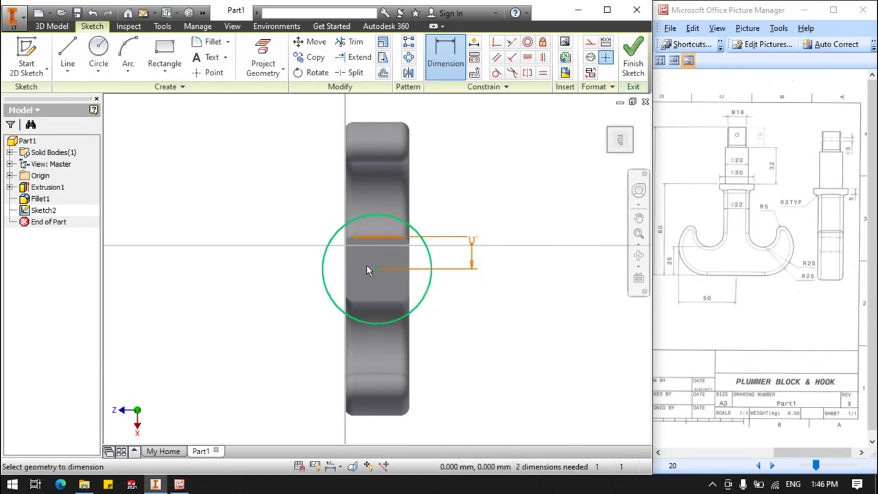
{"action": "left_click", "coordinate": [377, 269]}
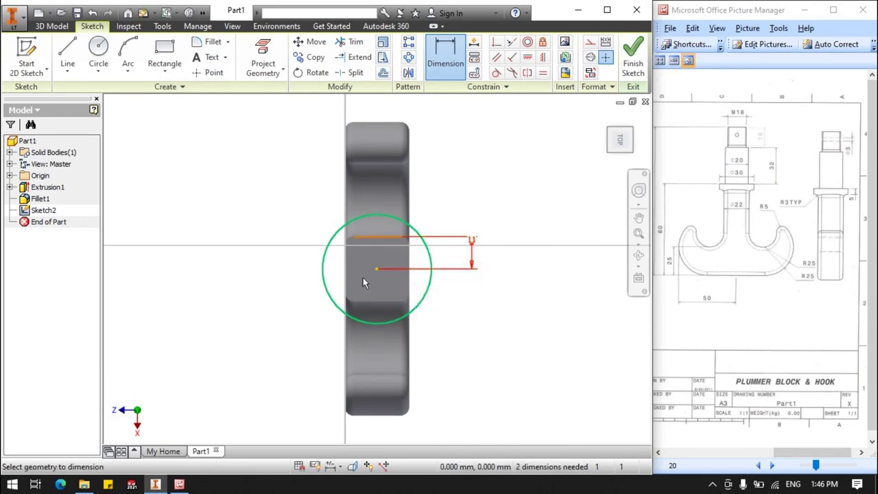
{"action": "left_click", "coordinate": [268, 369]}
{"action": "type", "text": "11"}
{"action": "key", "text": "Return"}
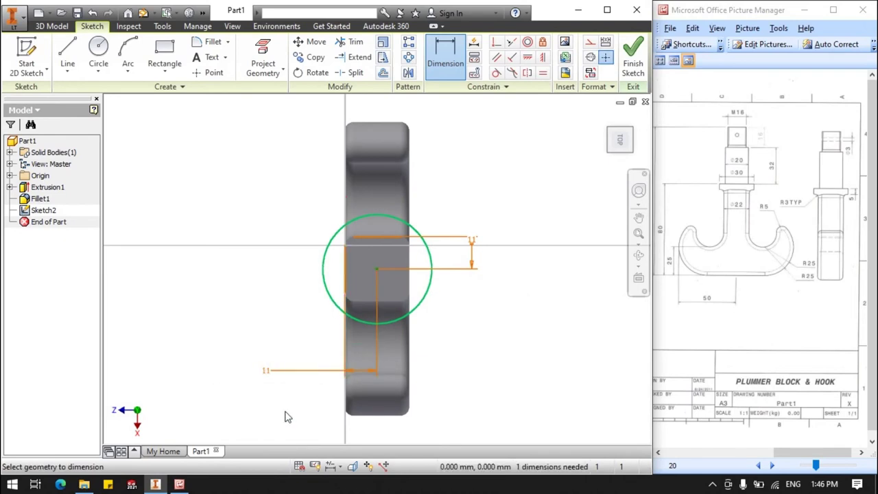
Step: Dimension the circle to Ø30 and finish the sketch
{"action": "left_click", "coordinate": [432, 252]}
{"action": "left_click", "coordinate": [467, 164]}
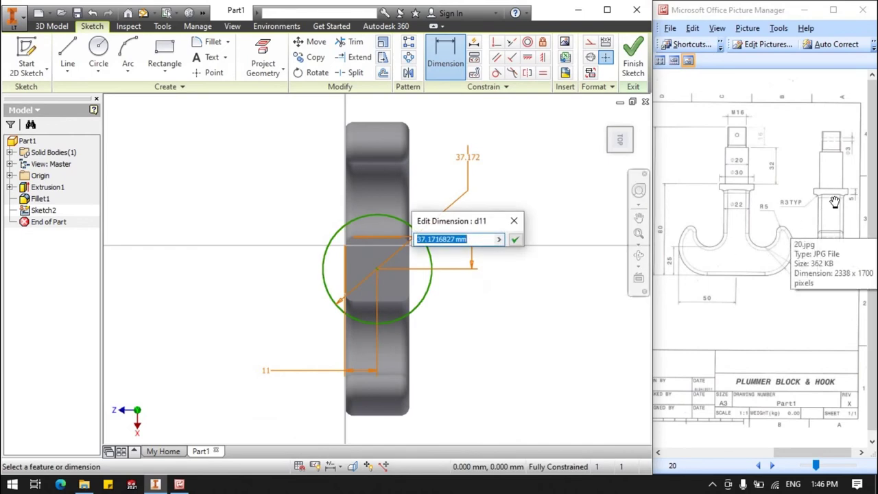
{"action": "type", "text": "3"}
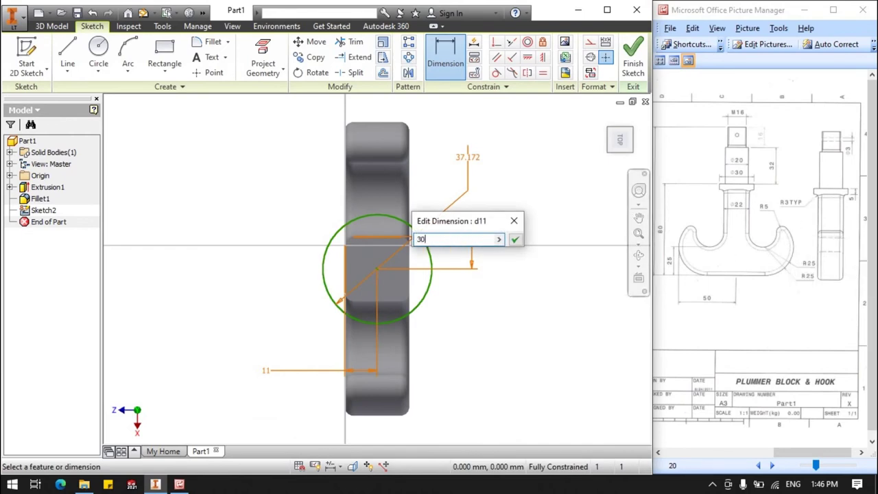
{"action": "type", "text": "0"}
{"action": "key", "text": "Return"}
{"action": "left_click", "coordinate": [633, 55]}
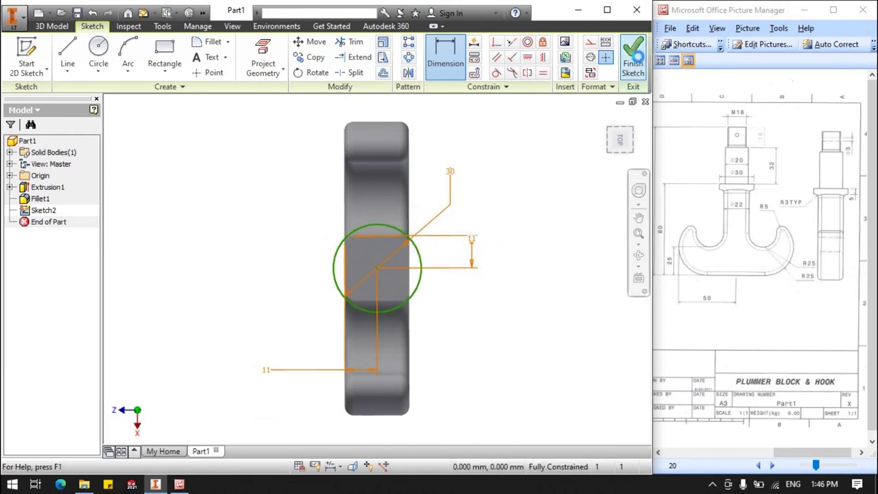
{"action": "left_click", "coordinate": [59, 62]}
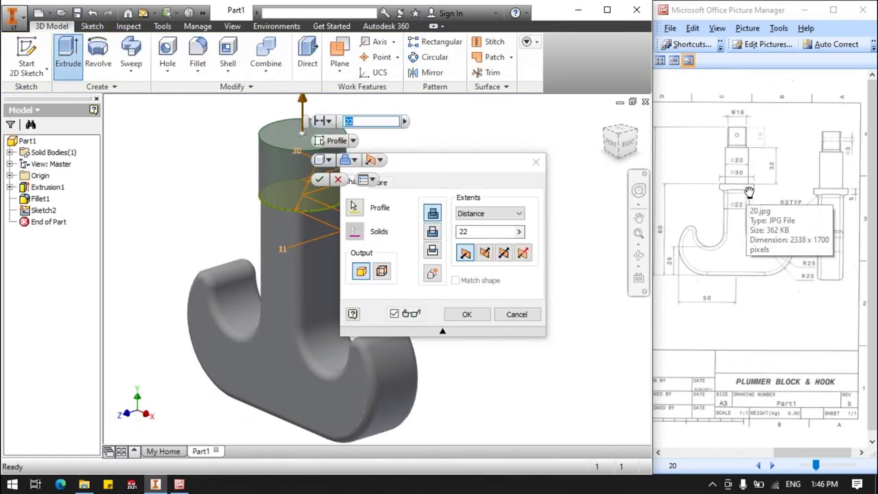
Step: Extrude the 30 mm circle 5 mm in the flipped direction, joined, as a collar
{"action": "left_click", "coordinate": [478, 232]}
{"action": "type", "text": "5"}
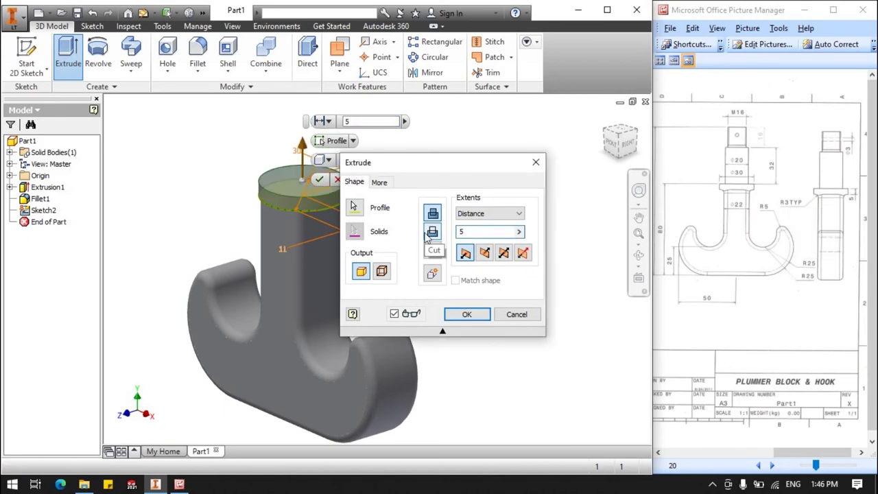
{"action": "left_click", "coordinate": [484, 255]}
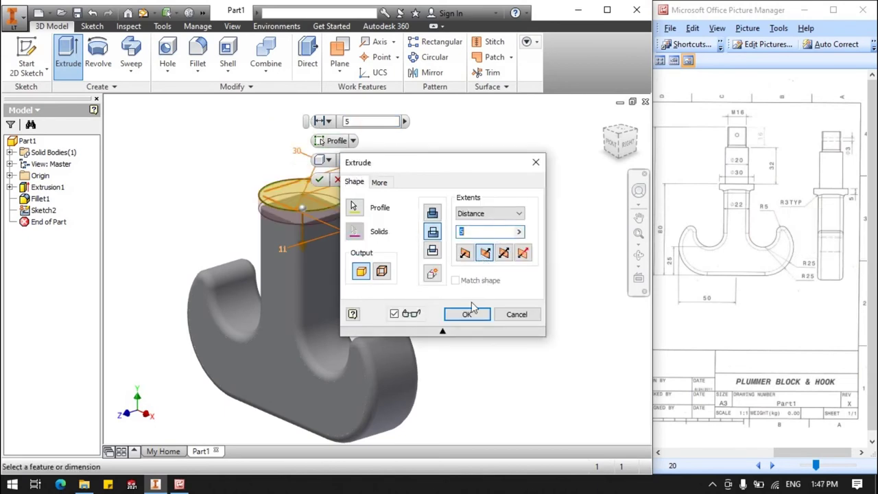
{"action": "left_click", "coordinate": [433, 214]}
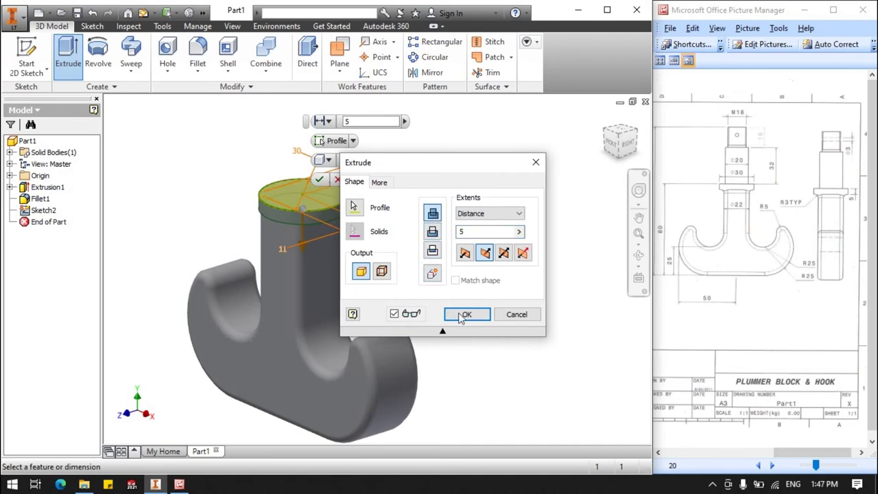
{"action": "left_click", "coordinate": [448, 315]}
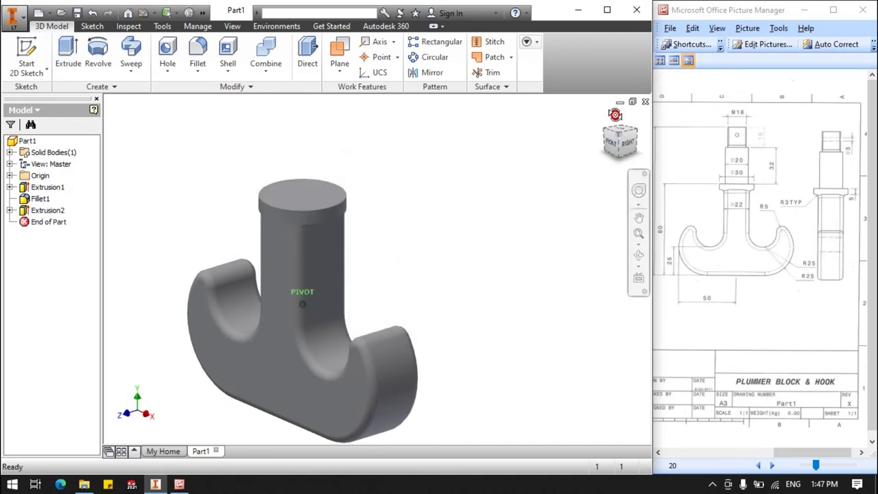
Step: Fillet the shank edge loop beneath the collar, then view the hook from the front
{"action": "left_click_drag", "start_coordinate": [616, 118], "coordinate": [620, 137]}
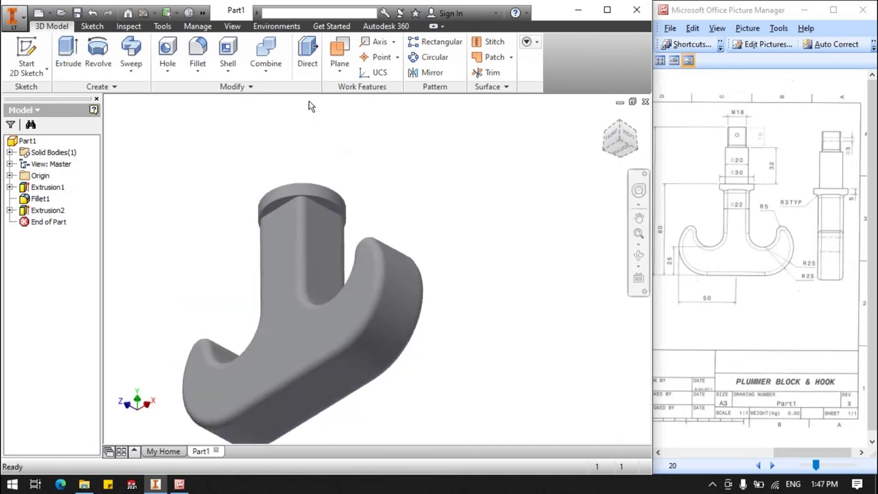
{"action": "left_click", "coordinate": [207, 51]}
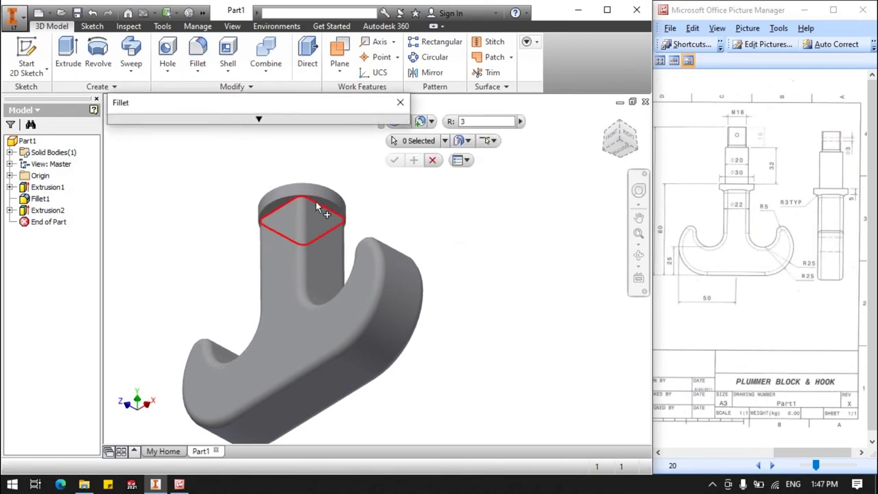
{"action": "left_click", "coordinate": [316, 201]}
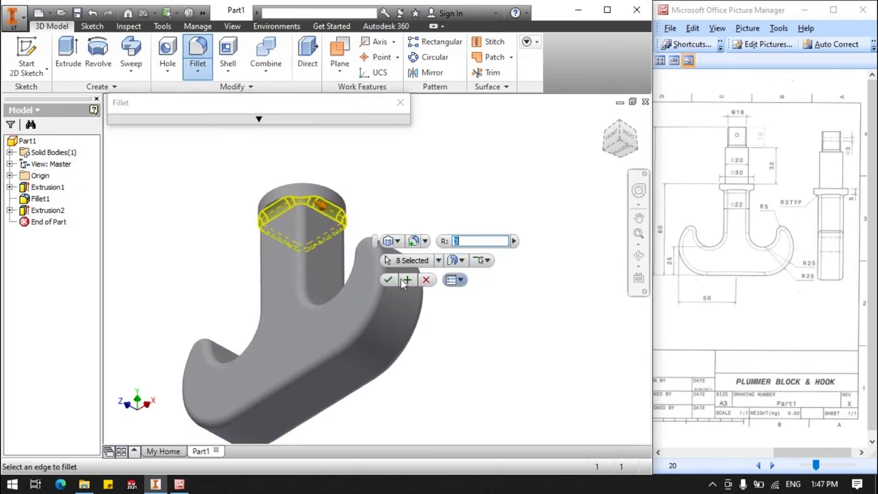
{"action": "left_click", "coordinate": [389, 280]}
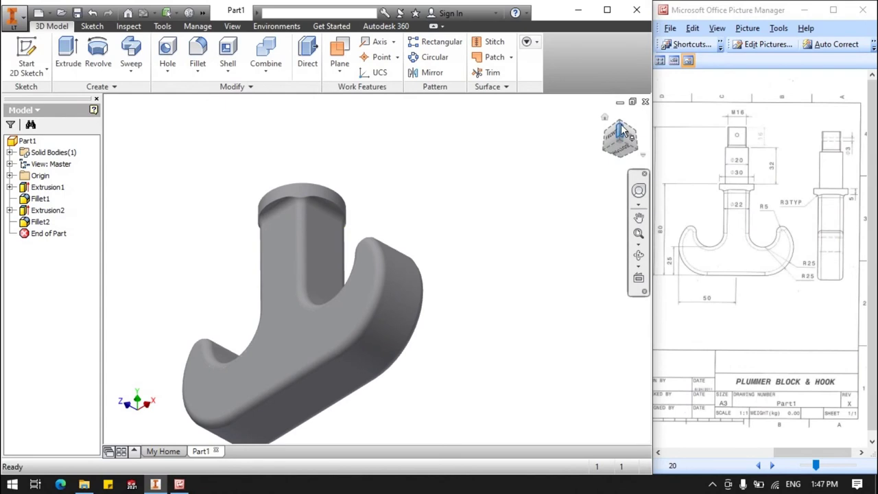
{"action": "left_click", "coordinate": [621, 126]}
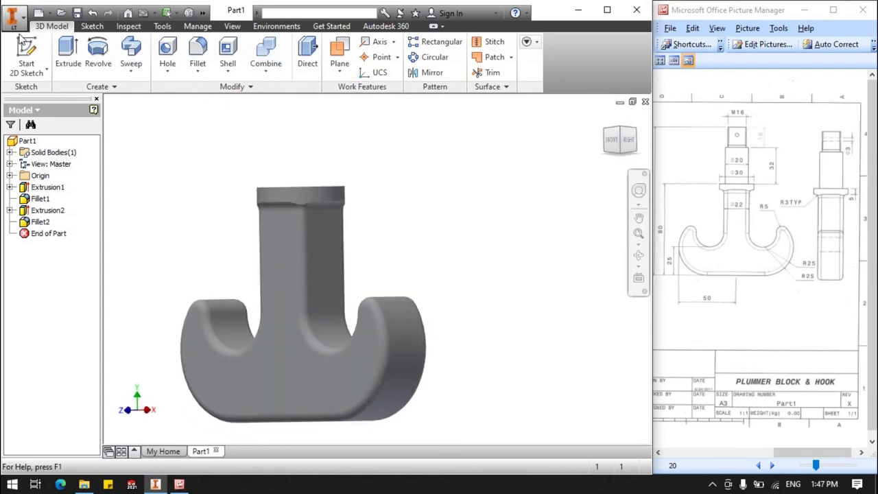
Step: Start a new sketch on the part's YZ Plane through the shank
{"action": "left_click", "coordinate": [34, 54]}
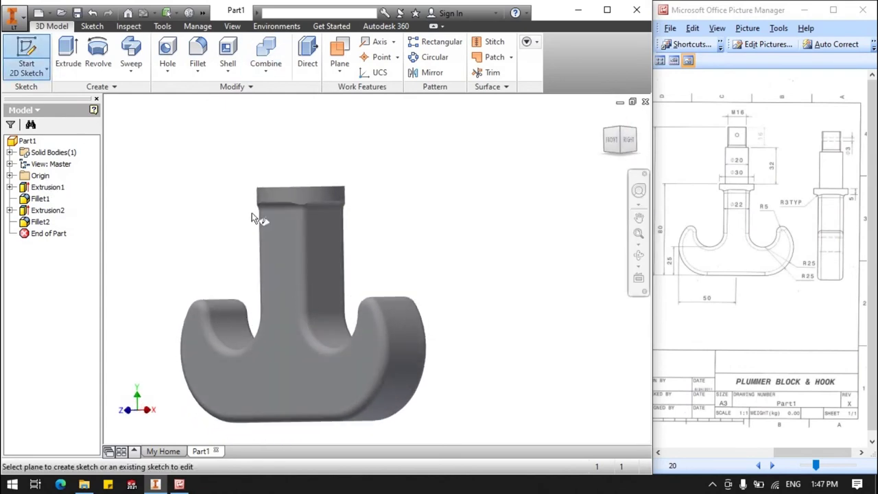
{"action": "left_click", "coordinate": [9, 176]}
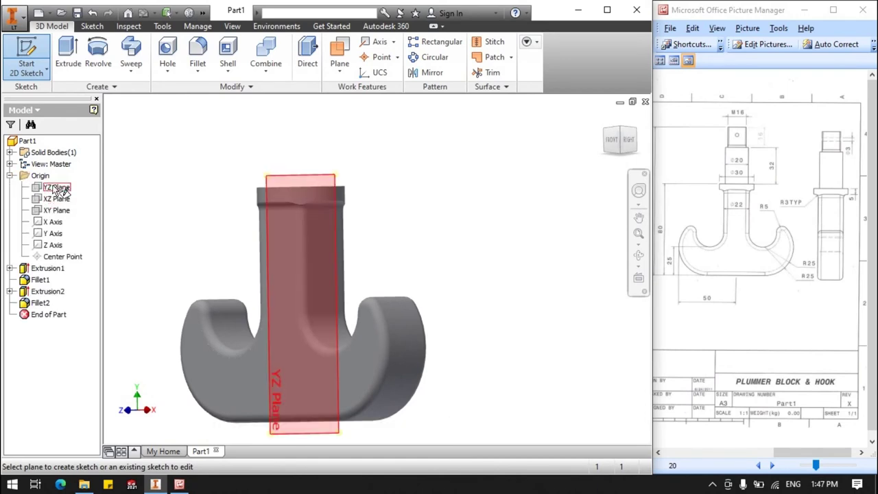
{"action": "left_click", "coordinate": [53, 190]}
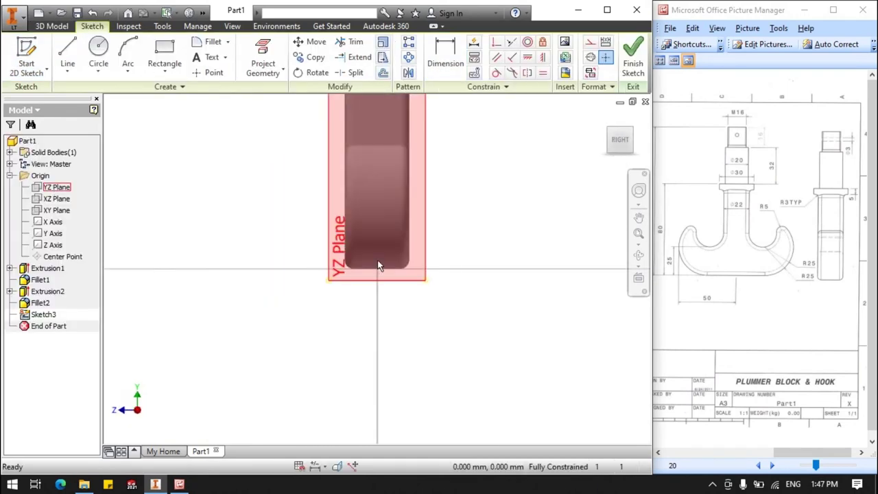
{"action": "scroll", "coordinate": [392, 261], "scroll_direction": "up", "scroll_amount": 5}
{"action": "scroll", "coordinate": [407, 229], "scroll_direction": "down", "scroll_amount": 2}
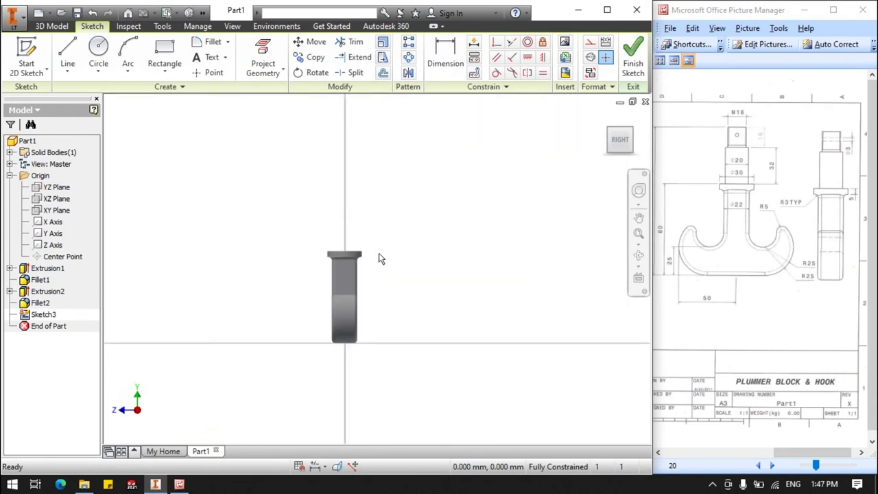
{"action": "scroll", "coordinate": [380, 254], "scroll_direction": "down", "scroll_amount": 2}
Step: Draw the closed stepped shank outline rising from the collar top
{"action": "left_click", "coordinate": [67, 54]}
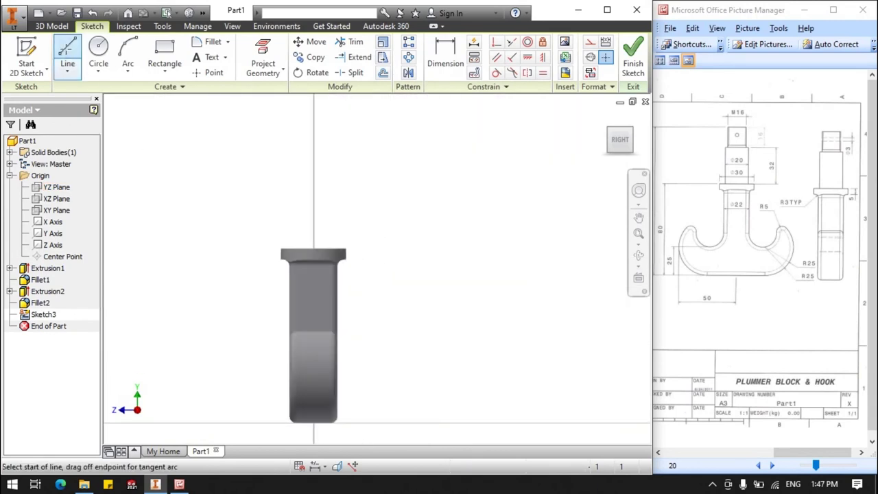
{"action": "left_click", "coordinate": [313, 249]}
{"action": "left_click", "coordinate": [314, 113]}
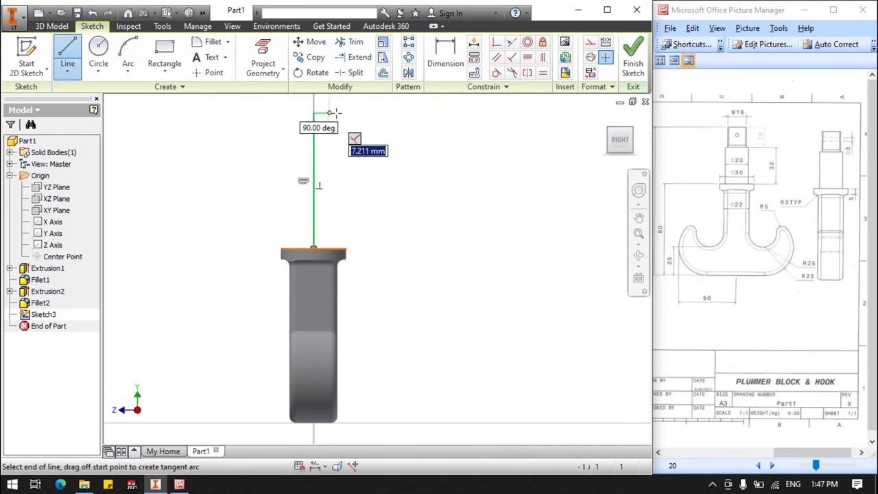
{"action": "left_click", "coordinate": [339, 113]}
{"action": "left_click", "coordinate": [339, 150]}
{"action": "left_click", "coordinate": [374, 150]}
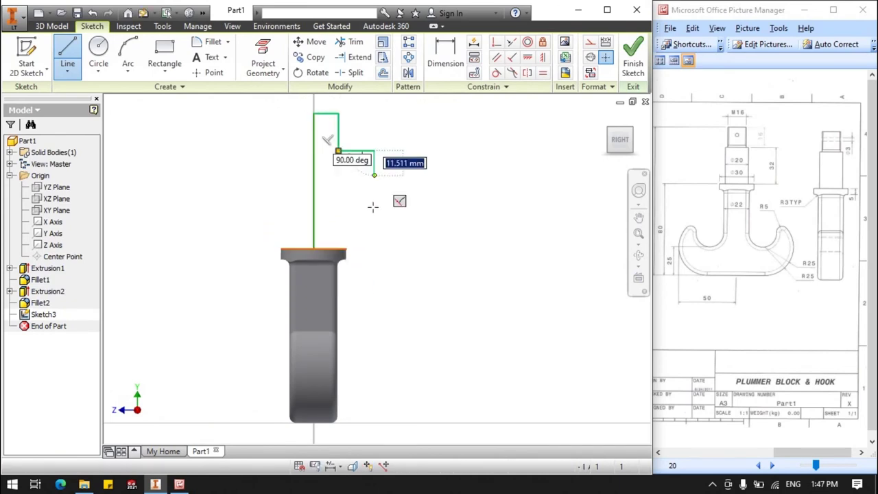
{"action": "left_click", "coordinate": [374, 248]}
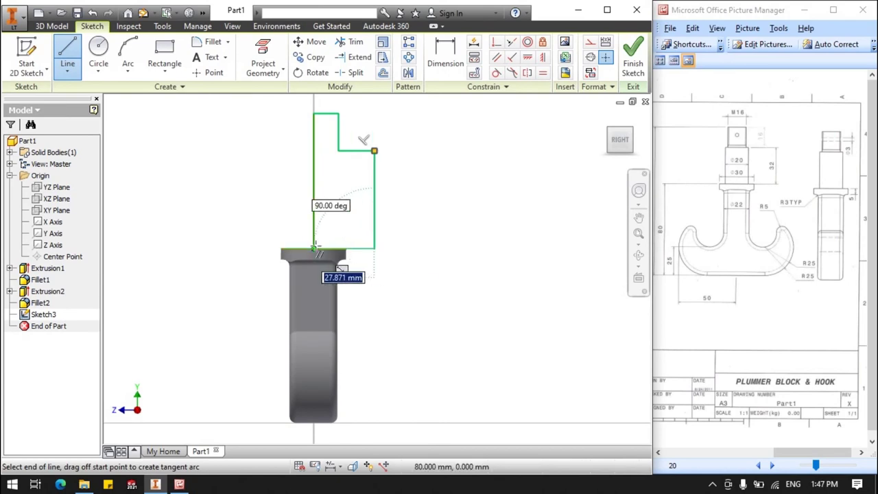
{"action": "left_click", "coordinate": [315, 247]}
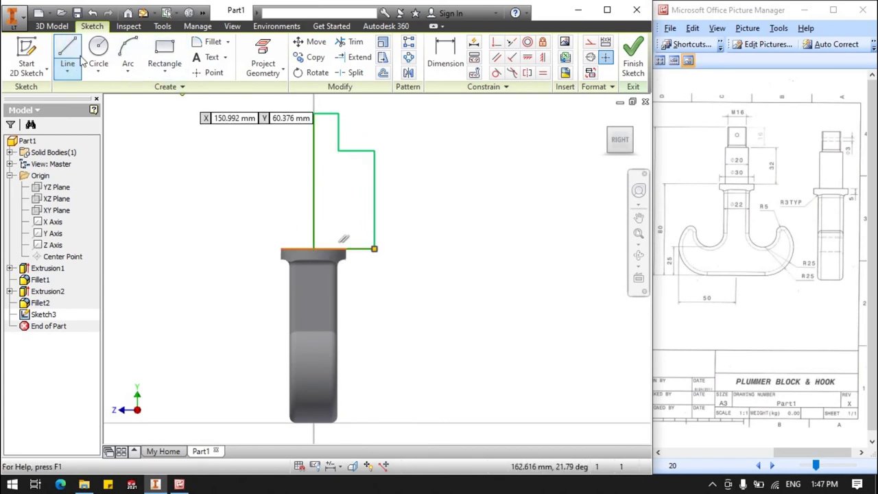
{"action": "left_click", "coordinate": [445, 55]}
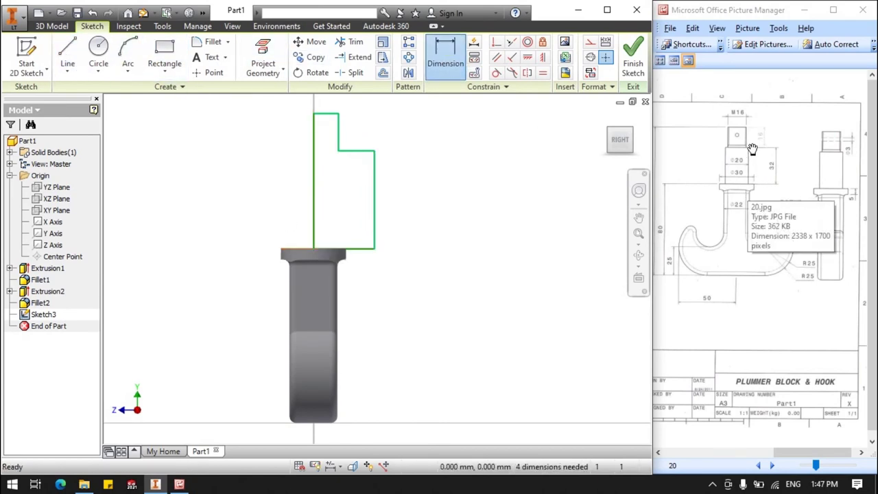
Step: Dimension the shank profile's 32 mm overall height and 16 mm step height
{"action": "left_click", "coordinate": [364, 150]}
{"action": "left_click", "coordinate": [364, 249]}
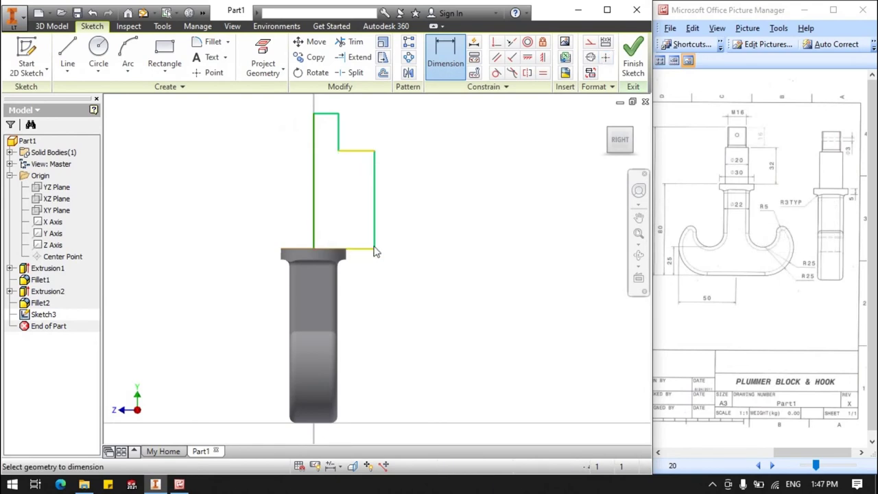
{"action": "left_click", "coordinate": [422, 238]}
{"action": "type", "text": "2"}
{"action": "key", "text": "Return"}
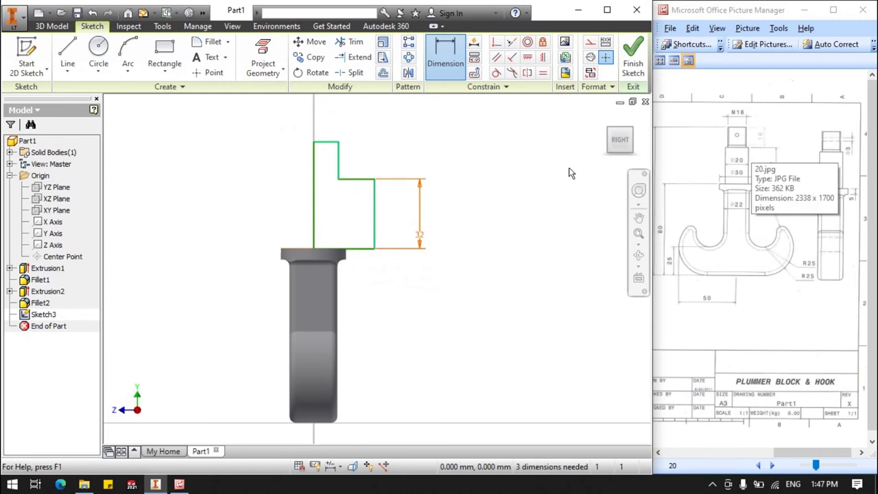
{"action": "left_click", "coordinate": [337, 142]}
{"action": "left_click", "coordinate": [369, 177]}
{"action": "left_click", "coordinate": [383, 182]}
{"action": "type", "text": "6"}
{"action": "key", "text": "Return"}
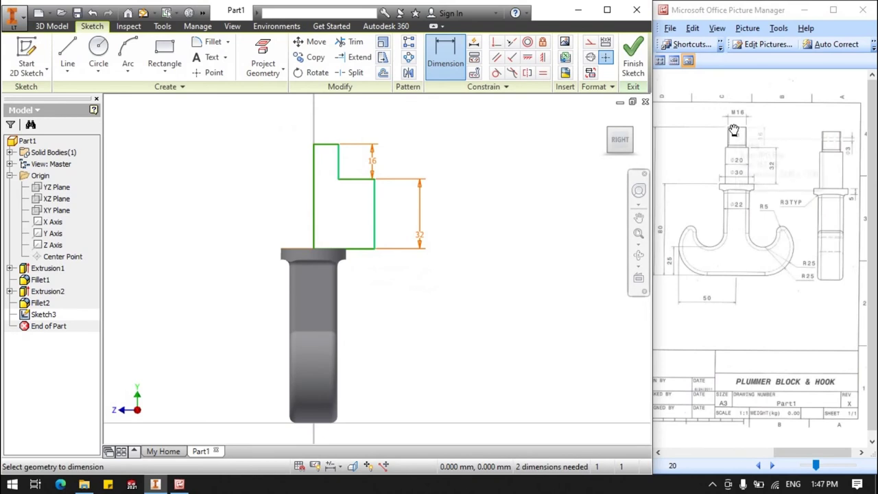
Step: Add the 8 mm top width and 10 mm lower width dimensions
{"action": "left_click", "coordinate": [339, 169]}
{"action": "left_click", "coordinate": [357, 122]}
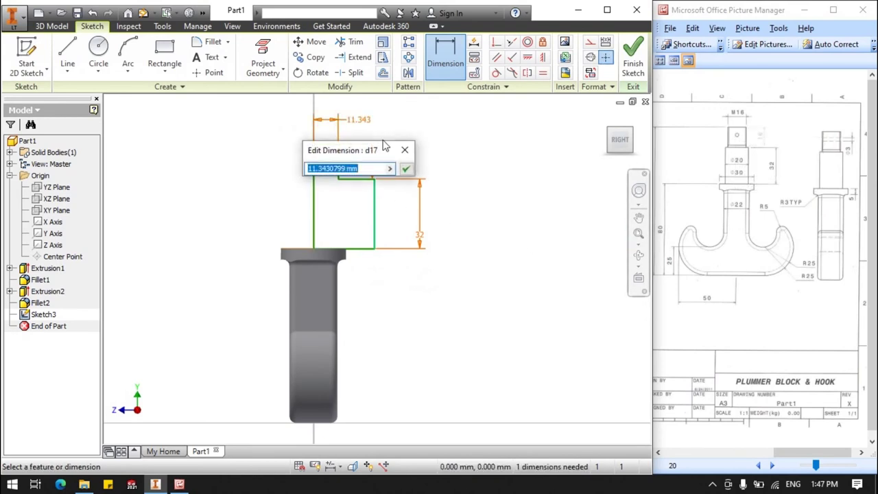
{"action": "type", "text": "8"}
{"action": "key", "text": "Return"}
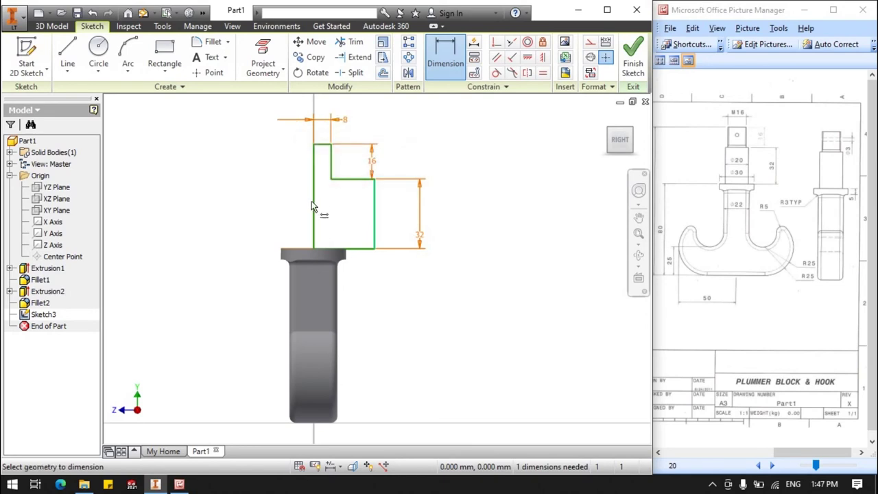
{"action": "left_click", "coordinate": [375, 206]}
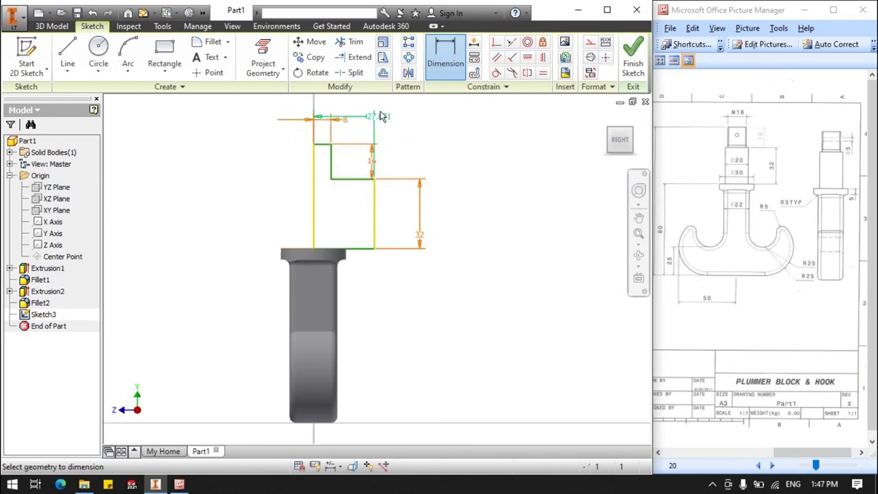
{"action": "left_click", "coordinate": [382, 113]}
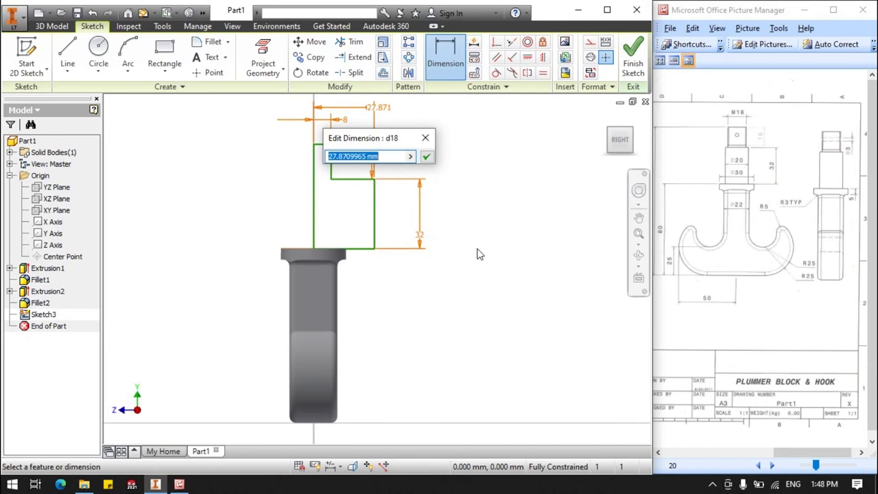
{"action": "type", "text": "0"}
{"action": "key", "text": "Return"}
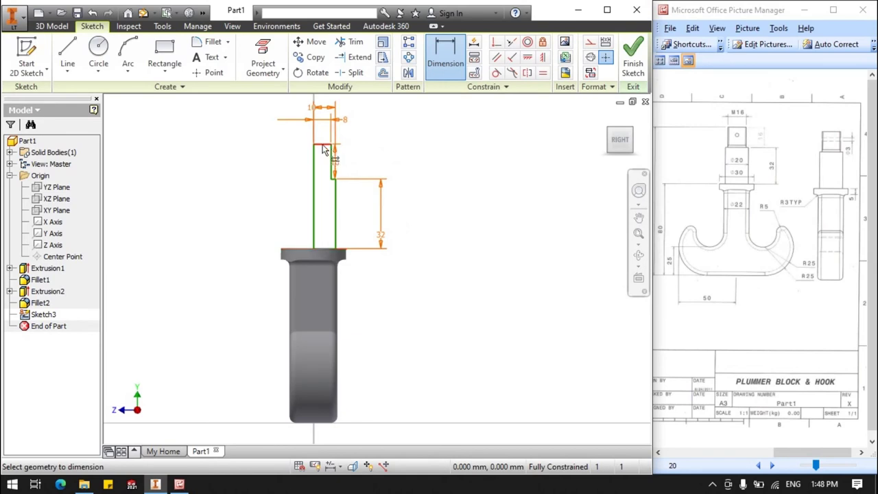
Step: Attempt an extra vertical dimension and cancel it at the over-constraint warning
{"action": "scroll", "coordinate": [396, 227], "scroll_direction": "up", "scroll_amount": 5}
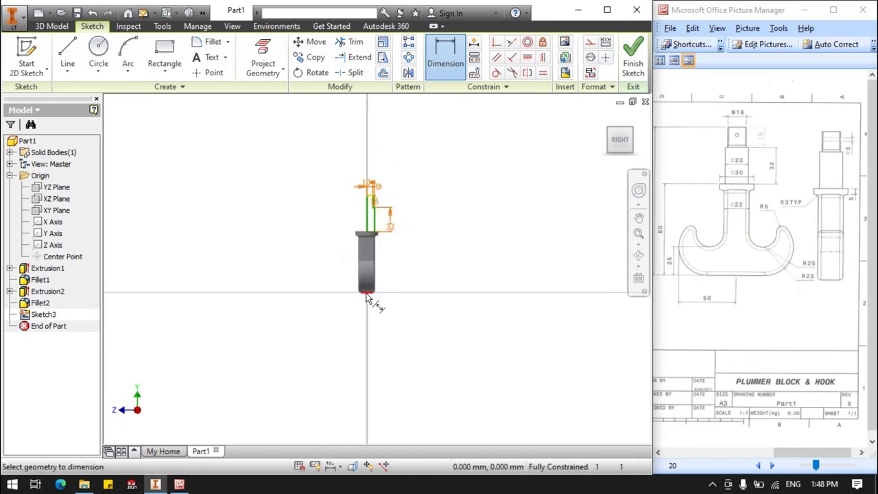
{"action": "left_click", "coordinate": [367, 296]}
{"action": "left_click", "coordinate": [414, 273]}
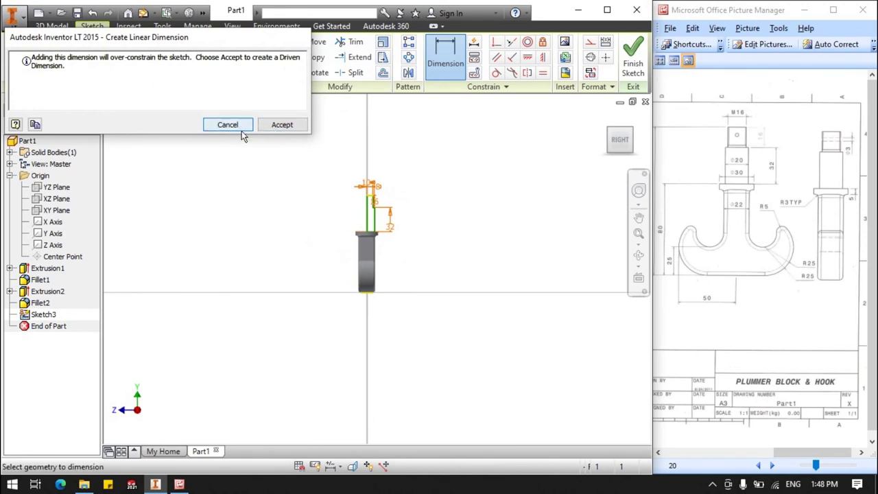
{"action": "left_click", "coordinate": [227, 125]}
{"action": "scroll", "coordinate": [374, 195], "scroll_direction": "down", "scroll_amount": 5}
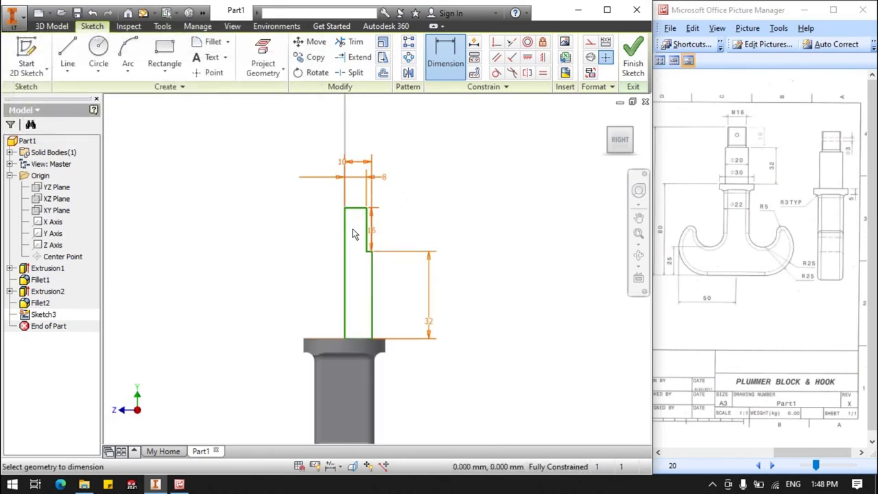
Step: Finish Sketch3 and revolve the shank profile a full turn about its left edge
{"action": "left_click", "coordinate": [633, 55]}
{"action": "middle_click_drag", "start_coordinate": [331, 175], "coordinate": [354, 286]}
{"action": "left_click", "coordinate": [106, 53]}
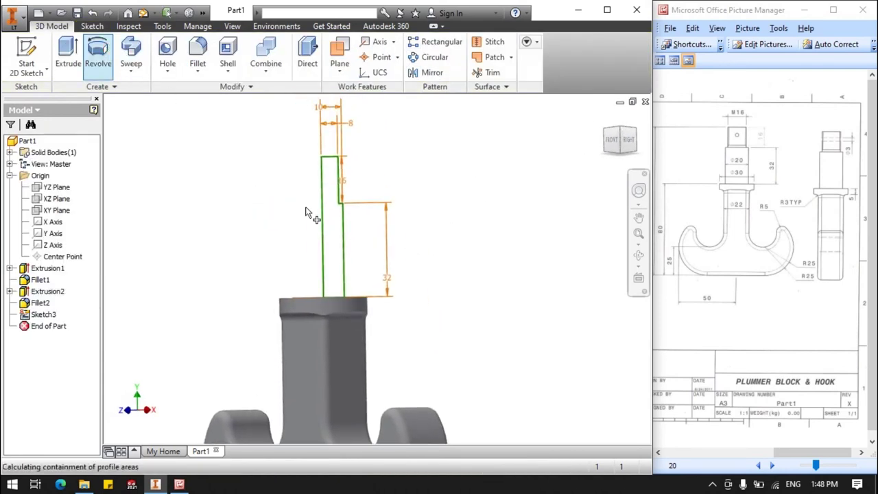
{"action": "left_click", "coordinate": [328, 234]}
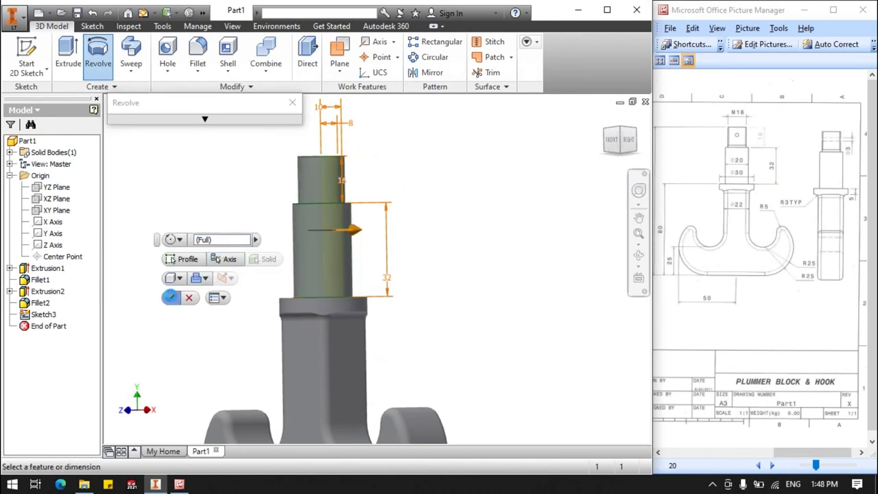
{"action": "left_click", "coordinate": [170, 296]}
{"action": "left_click_drag", "start_coordinate": [622, 130], "coordinate": [620, 146]}
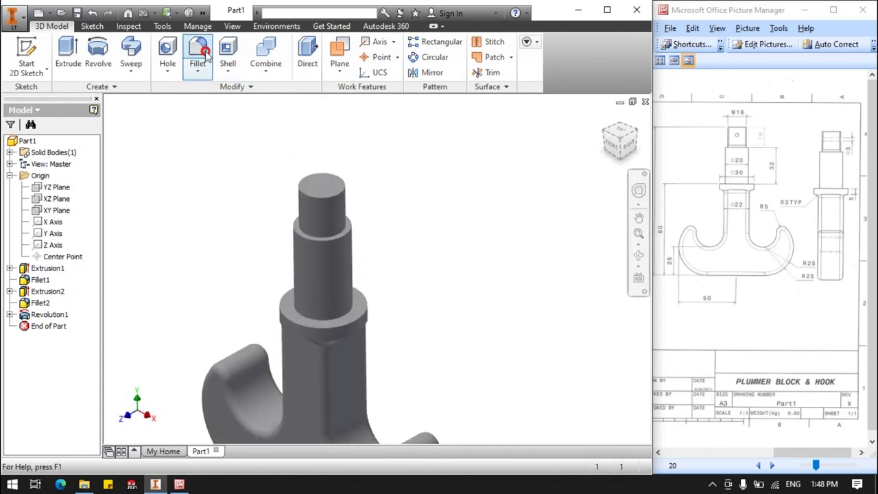
Step: Add Fillet3 on the edge where the shank steps down from its narrow top cylinder
{"action": "left_click", "coordinate": [341, 232]}
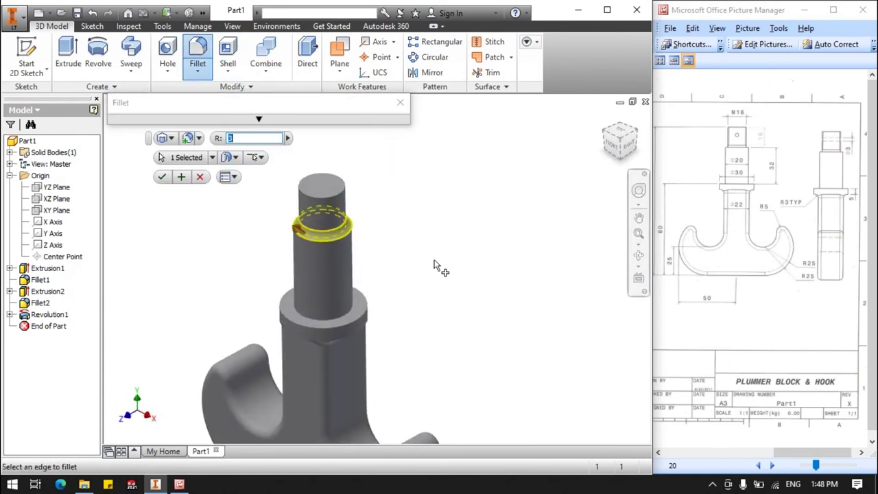
{"action": "left_click", "coordinate": [175, 178]}
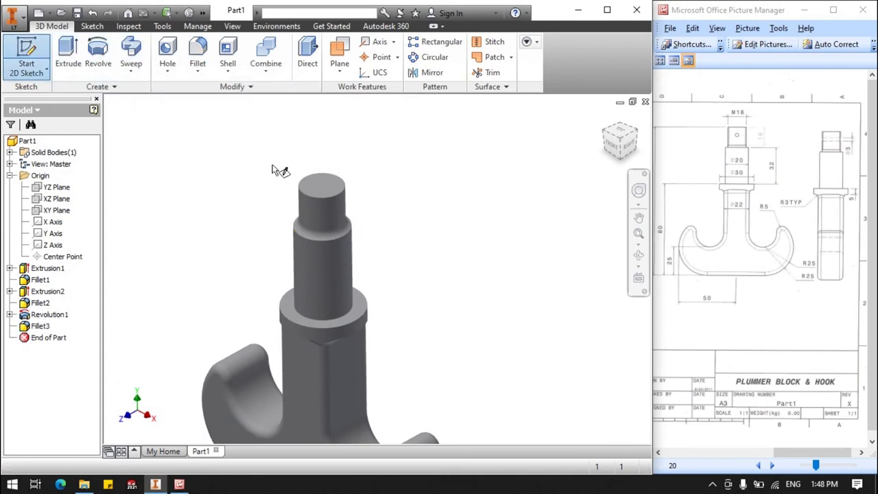
Step: Close an empty sketch on the YZ plane and start another new 2D sketch
{"action": "left_click", "coordinate": [67, 189]}
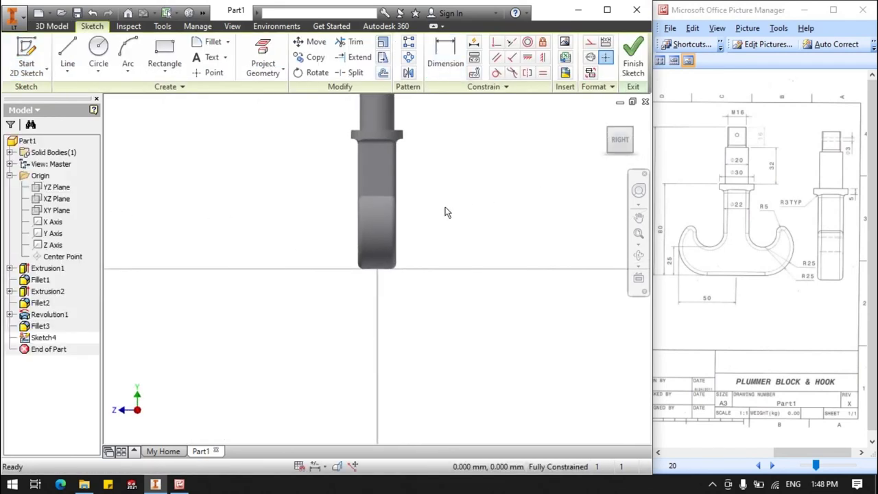
{"action": "left_click", "coordinate": [632, 55]}
{"action": "left_click", "coordinate": [26, 65]}
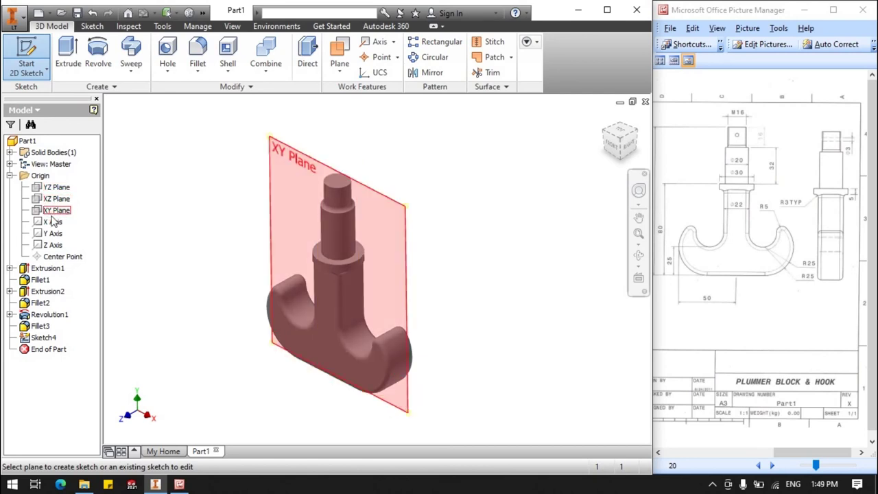
Step: On the XY plane, draw a center-point circle and move it right of the shank top
{"action": "left_click", "coordinate": [51, 215]}
{"action": "scroll", "coordinate": [302, 198], "scroll_direction": "down", "scroll_amount": 2}
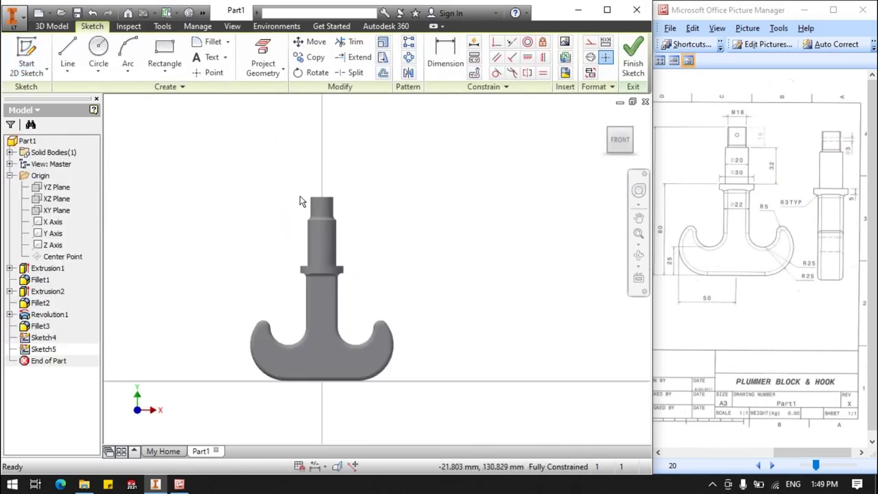
{"action": "scroll", "coordinate": [329, 196], "scroll_direction": "down", "scroll_amount": 2}
{"action": "left_click", "coordinate": [98, 55]}
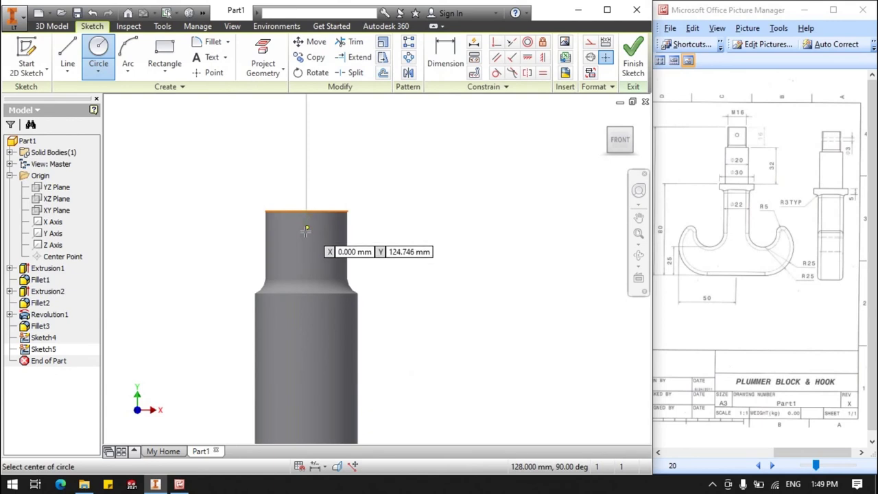
{"action": "left_click", "coordinate": [307, 240]}
{"action": "left_click", "coordinate": [323, 242]}
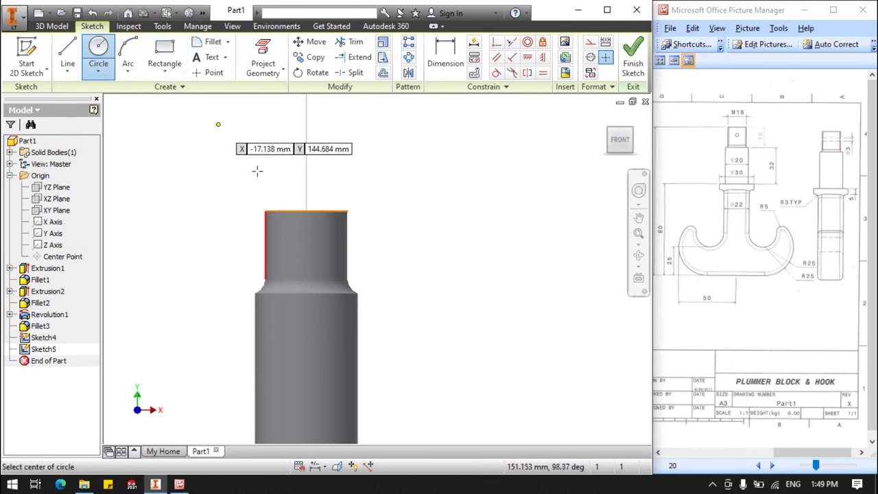
{"action": "mouse_move", "coordinate": [306, 241]}
{"action": "left_mouse_down"}
{"action": "mouse_move", "coordinate": [399, 257]}
{"action": "mouse_move", "coordinate": [396, 265]}
{"action": "left_mouse_up"}
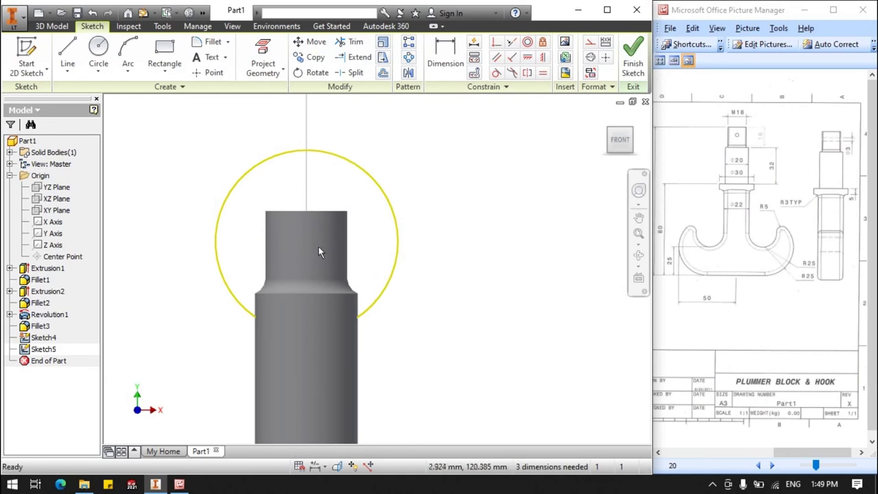
{"action": "left_click_drag", "start_coordinate": [307, 241], "coordinate": [434, 239]}
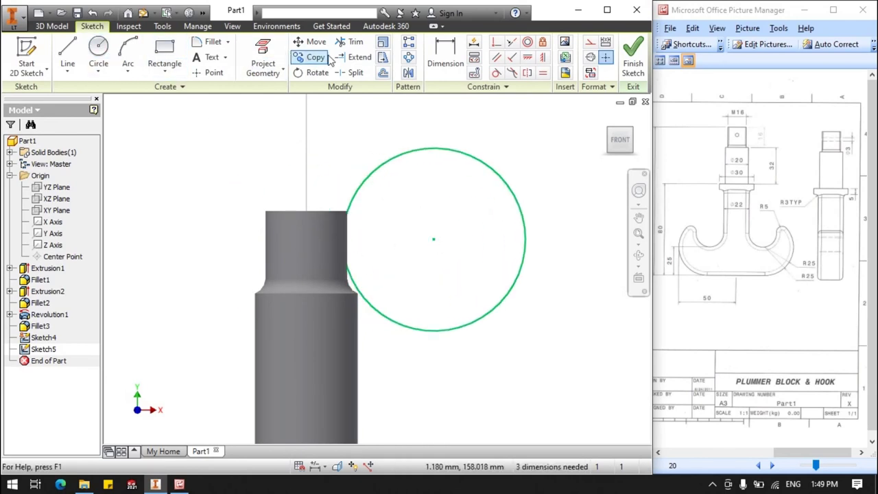
Step: Dimension the circle's diameter to 3 mm
{"action": "left_click", "coordinate": [441, 55]}
{"action": "left_click", "coordinate": [512, 199]}
{"action": "left_click", "coordinate": [542, 177]}
{"action": "type", "text": "3"}
{"action": "key", "text": "Return"}
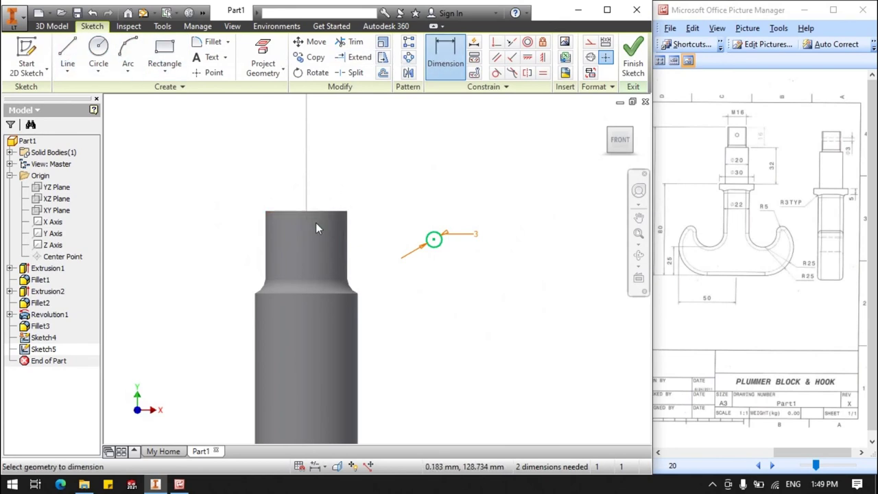
{"action": "scroll", "coordinate": [326, 222], "scroll_direction": "up", "scroll_amount": 5}
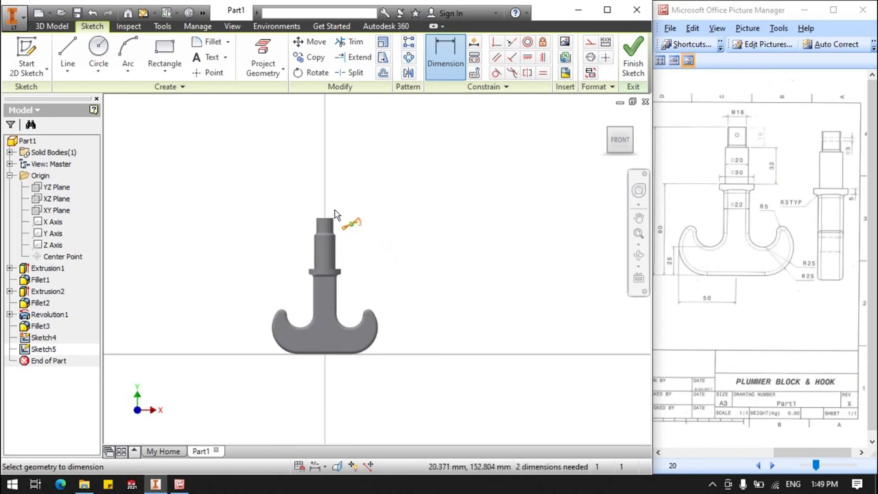
{"action": "scroll", "coordinate": [336, 211], "scroll_direction": "down", "scroll_amount": 3}
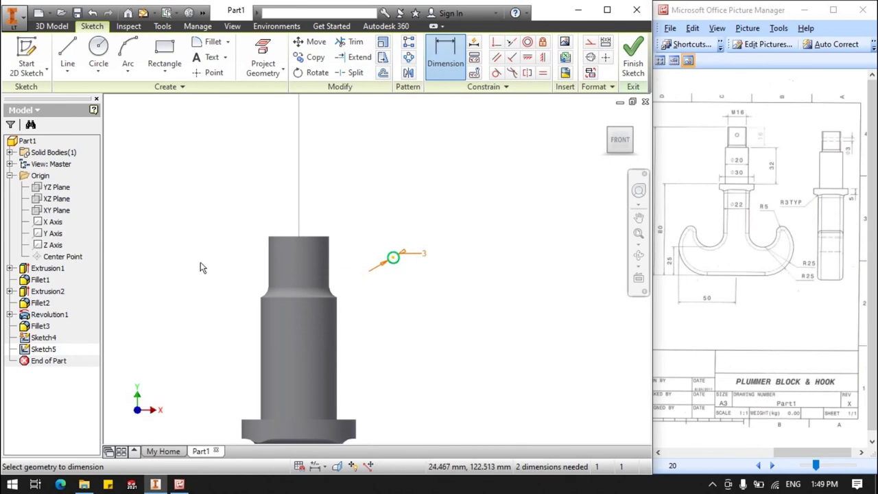
{"action": "right_click", "coordinate": [58, 262]}
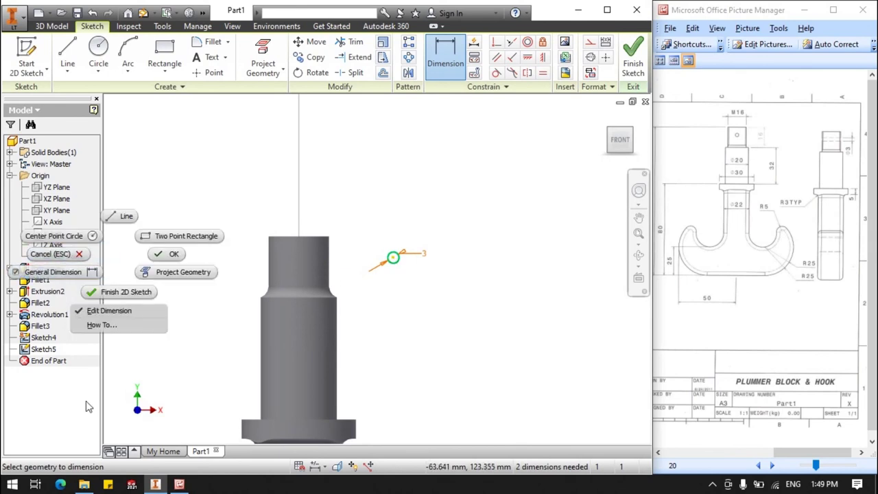
{"action": "left_click", "coordinate": [87, 402]}
Step: Draw a vertical line from the hook's bottom edge up past the shank top, and make it construction geometry
{"action": "left_click", "coordinate": [68, 55]}
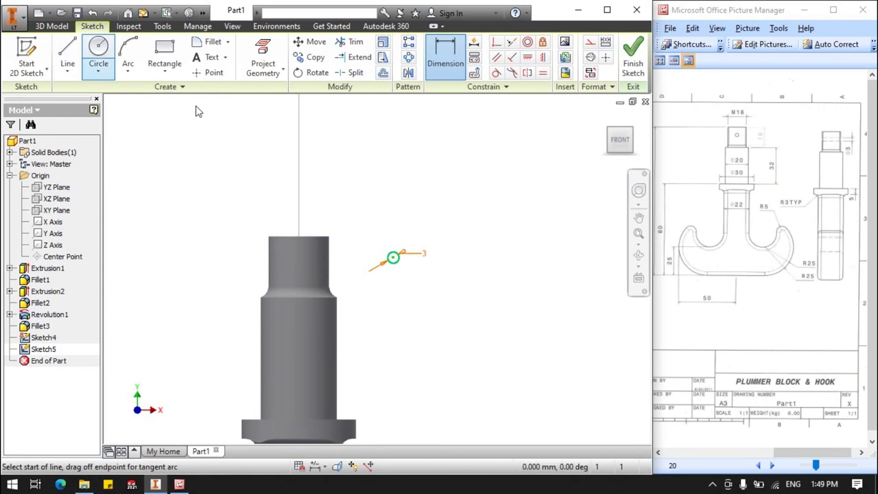
{"action": "scroll", "coordinate": [226, 114], "scroll_direction": "down", "scroll_amount": 1}
{"action": "scroll", "coordinate": [234, 127], "scroll_direction": "down", "scroll_amount": 1}
{"action": "scroll", "coordinate": [234, 126], "scroll_direction": "down", "scroll_amount": 1}
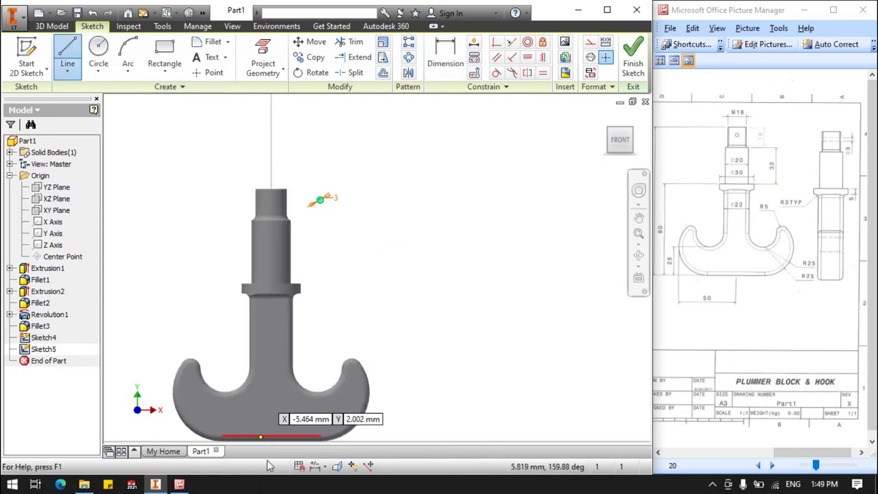
{"action": "scroll", "coordinate": [275, 409], "scroll_direction": "up", "scroll_amount": 3}
{"action": "scroll", "coordinate": [275, 410], "scroll_direction": "down", "scroll_amount": 5}
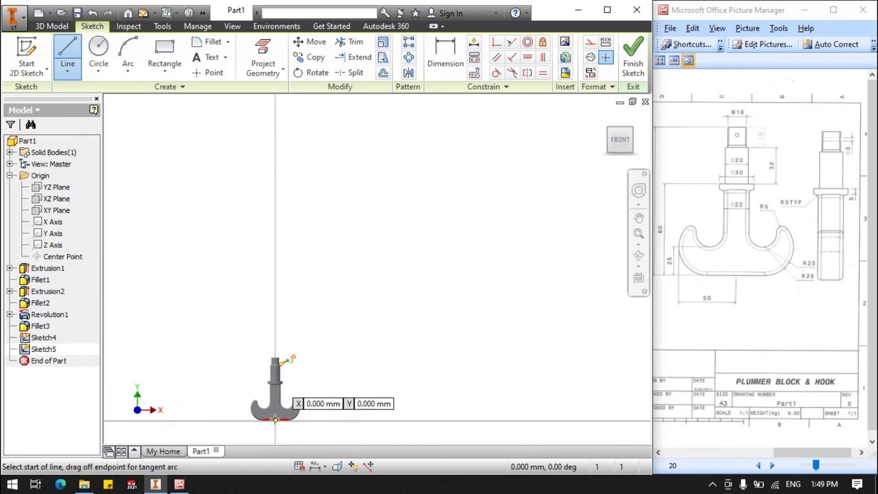
{"action": "left_click", "coordinate": [274, 420]}
{"action": "scroll", "coordinate": [275, 356], "scroll_direction": "up", "scroll_amount": 2}
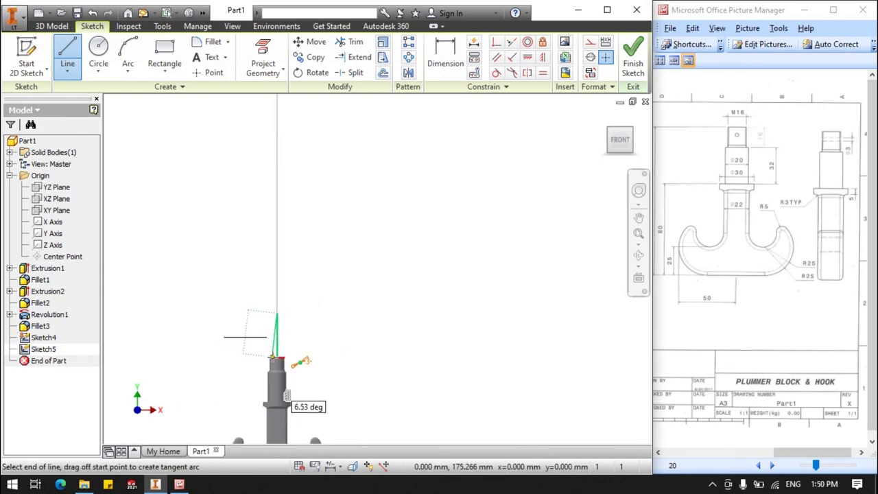
{"action": "left_click", "coordinate": [280, 272]}
{"action": "left_click", "coordinate": [77, 60]}
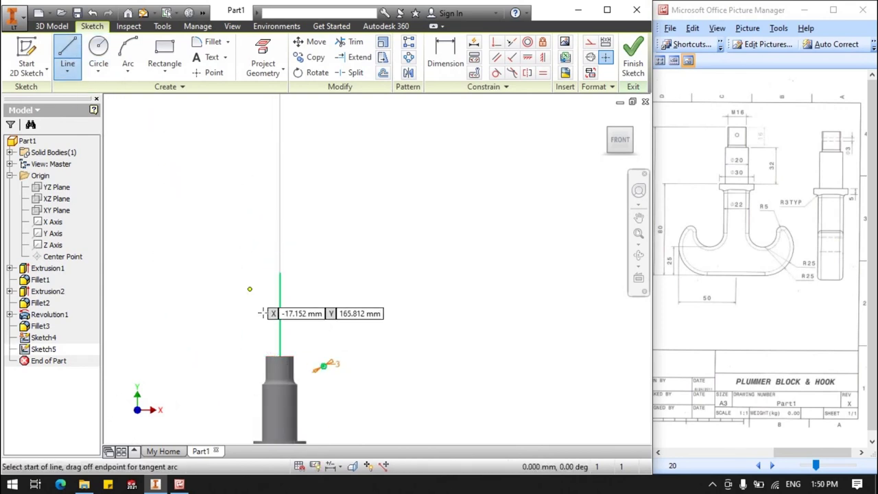
{"action": "key", "text": "Escape"}
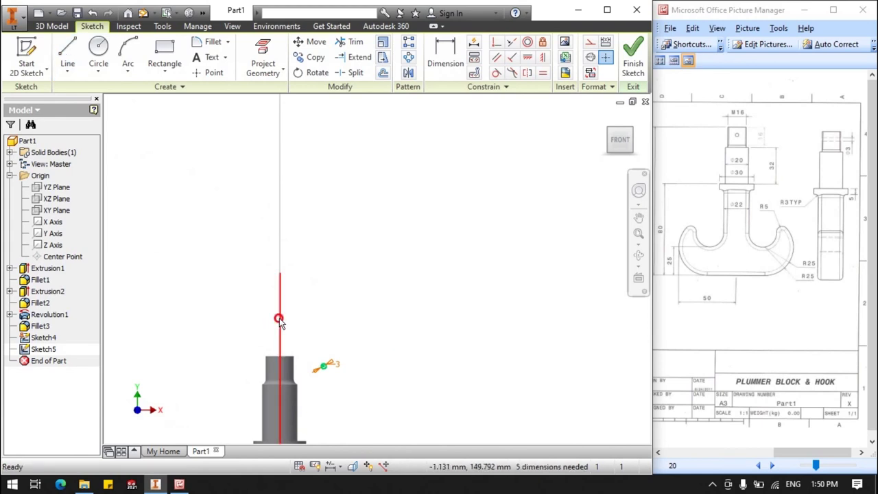
{"action": "right_click", "coordinate": [280, 318]}
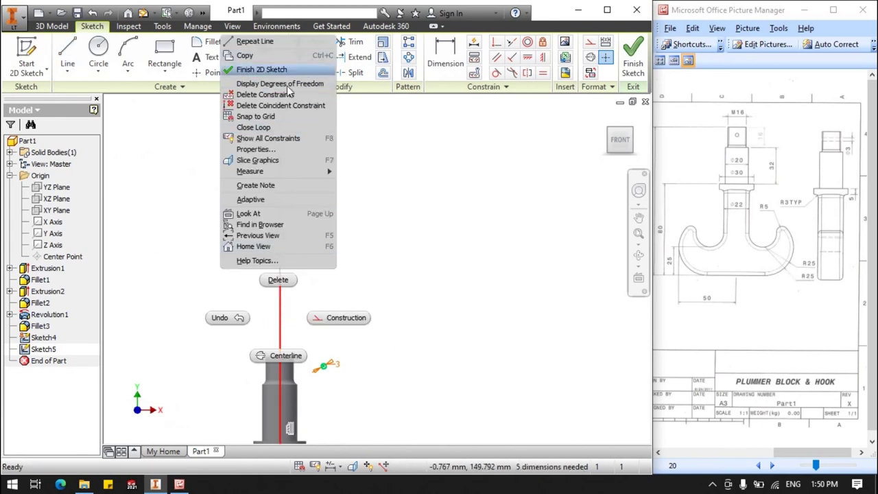
{"action": "left_click", "coordinate": [337, 319]}
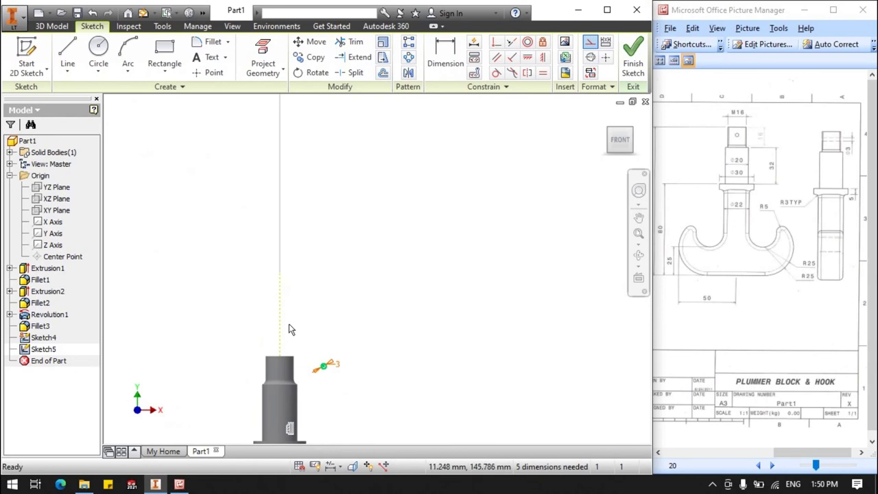
Step: Dimension the cross-hole sketch 8 mm below the shank's top edge
{"action": "left_click", "coordinate": [543, 43]}
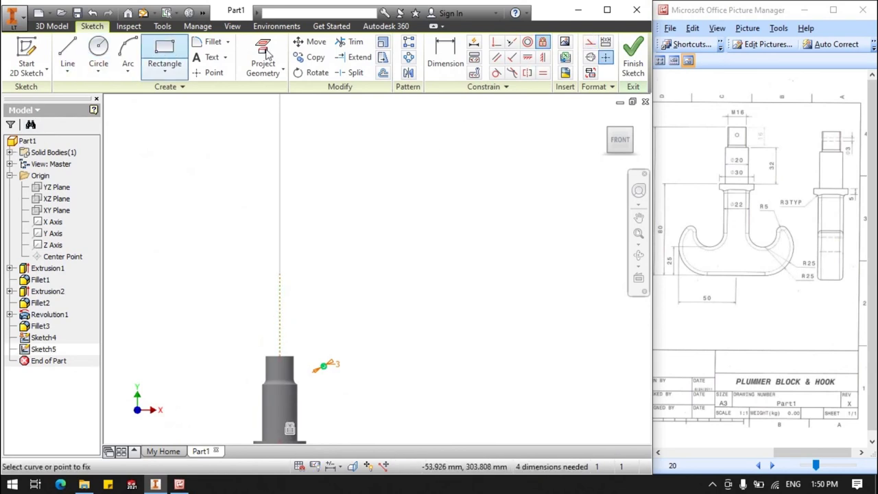
{"action": "left_click", "coordinate": [446, 51]}
{"action": "left_click", "coordinate": [280, 327]}
{"action": "left_click", "coordinate": [305, 313]}
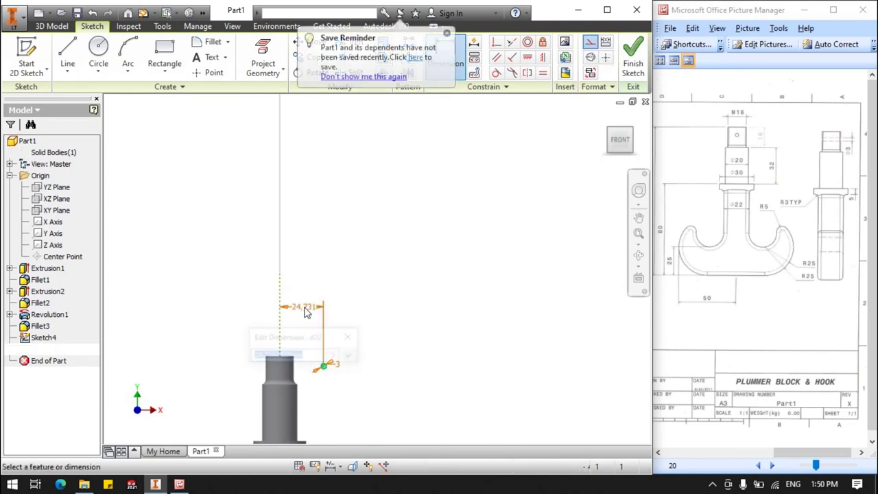
{"action": "key", "text": "Return"}
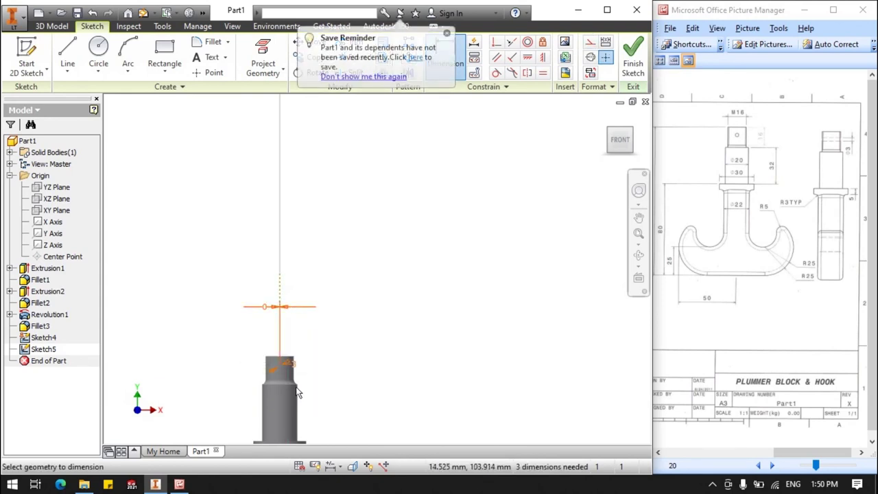
{"action": "scroll", "coordinate": [290, 371], "scroll_direction": "down", "scroll_amount": 2}
{"action": "scroll", "coordinate": [258, 343], "scroll_direction": "down", "scroll_amount": 3}
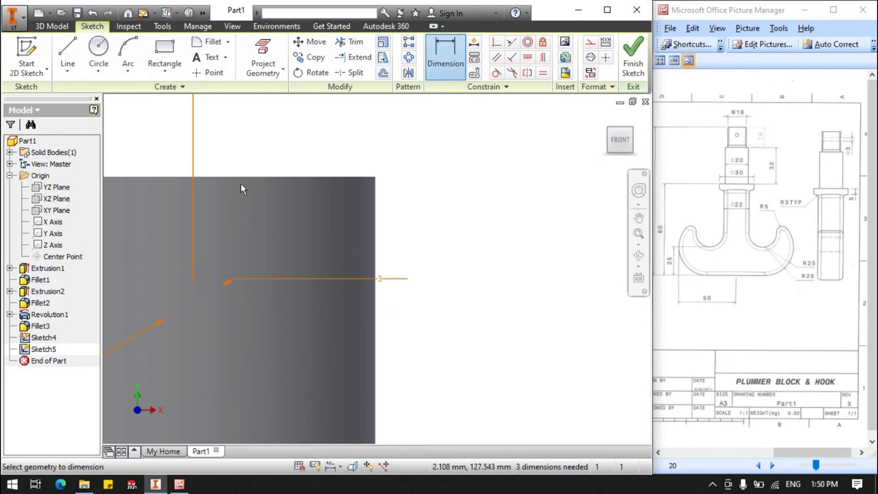
{"action": "key", "text": "Escape"}
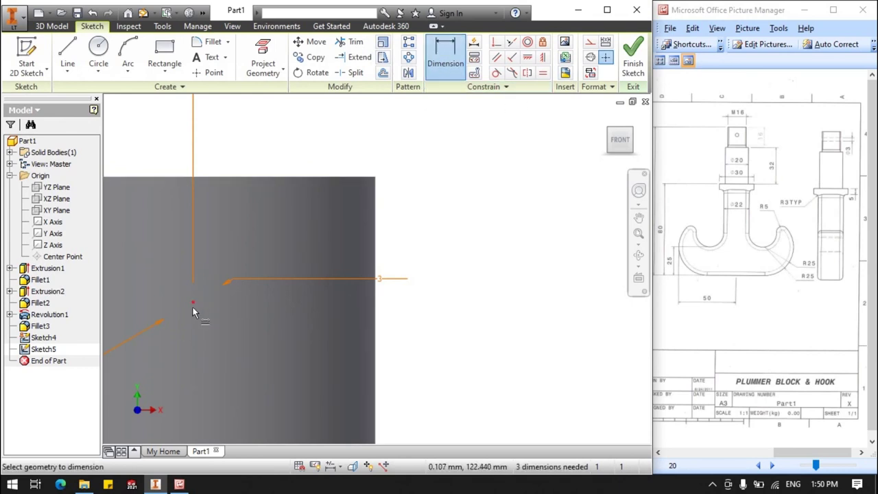
{"action": "left_click", "coordinate": [224, 178]}
{"action": "left_click", "coordinate": [440, 237]}
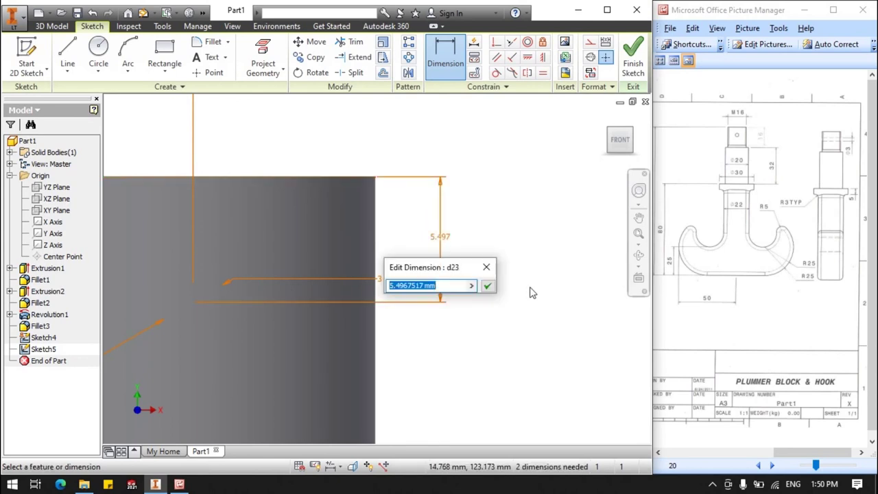
{"action": "type", "text": "8"}
{"action": "key", "text": "Return"}
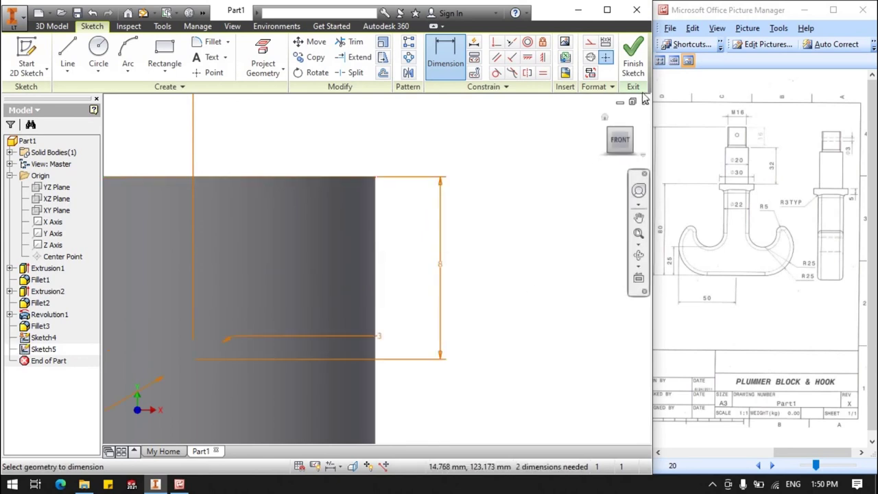
Step: Finish Sketch5 and extrude it symmetrically with a 10 mm distance
{"action": "left_click", "coordinate": [633, 53]}
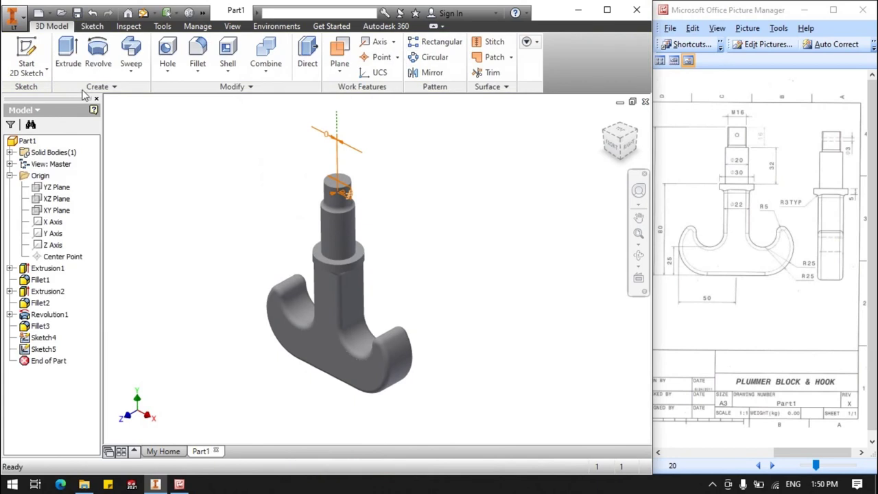
{"action": "left_click", "coordinate": [68, 55]}
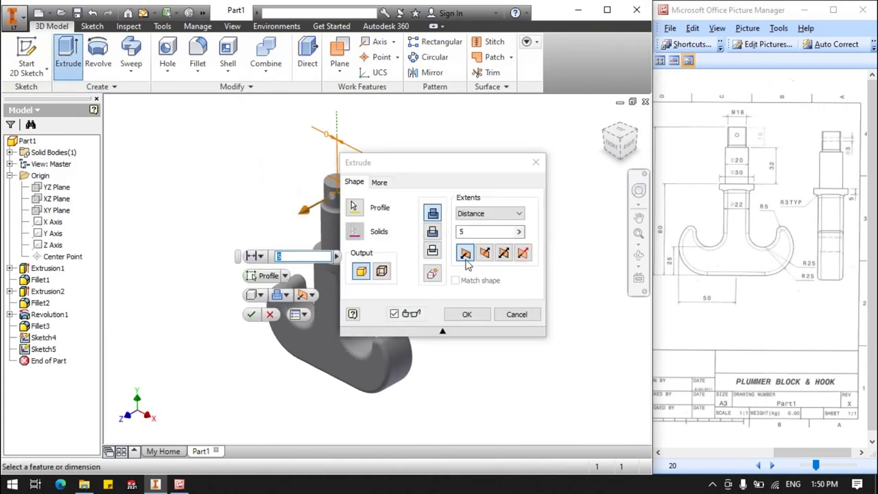
{"action": "left_click", "coordinate": [503, 254]}
{"action": "double_click", "coordinate": [506, 233]}
{"action": "type", "text": "10"}
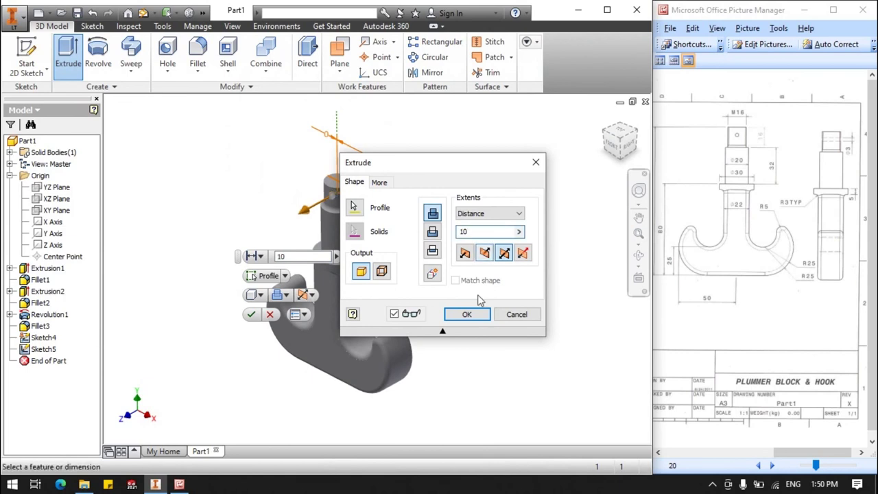
{"action": "left_click", "coordinate": [466, 315]}
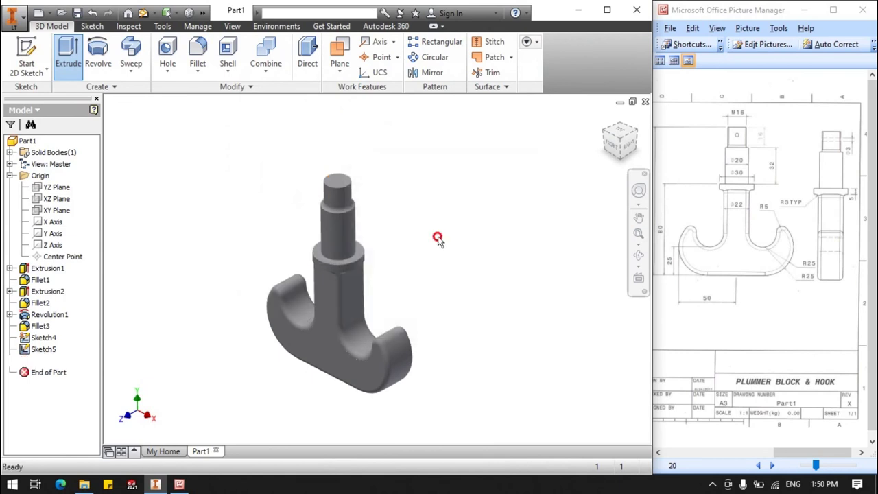
{"action": "scroll", "coordinate": [310, 212], "scroll_direction": "up", "scroll_amount": 3}
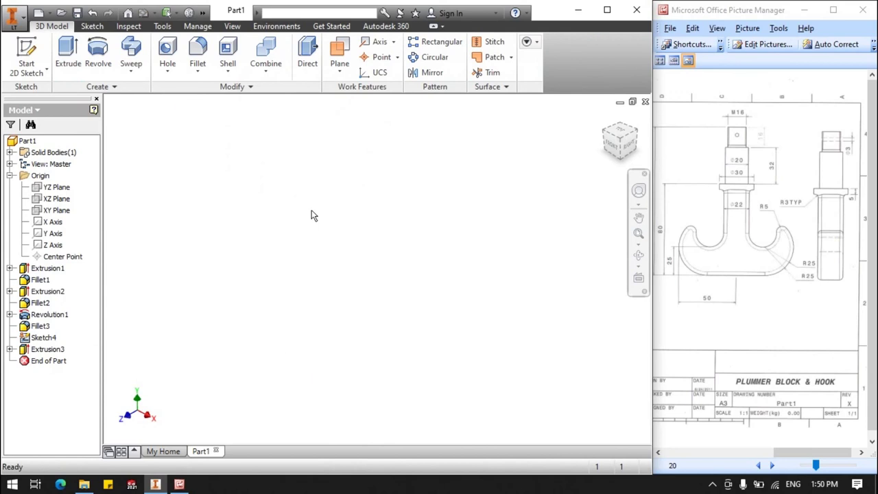
Step: Reopen and finish Extrusion3's sketch, then edit the feature's distance to 2 mm
{"action": "left_click", "coordinate": [50, 349]}
{"action": "right_click", "coordinate": [51, 349]}
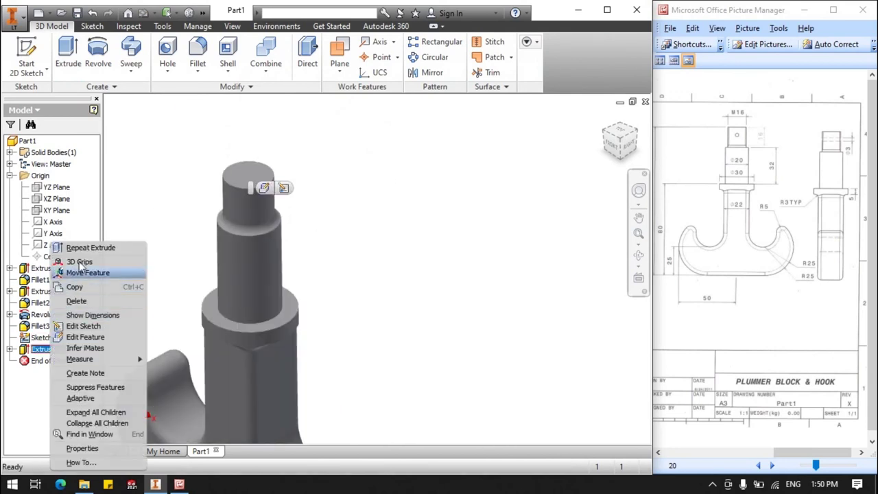
{"action": "left_click", "coordinate": [81, 327]}
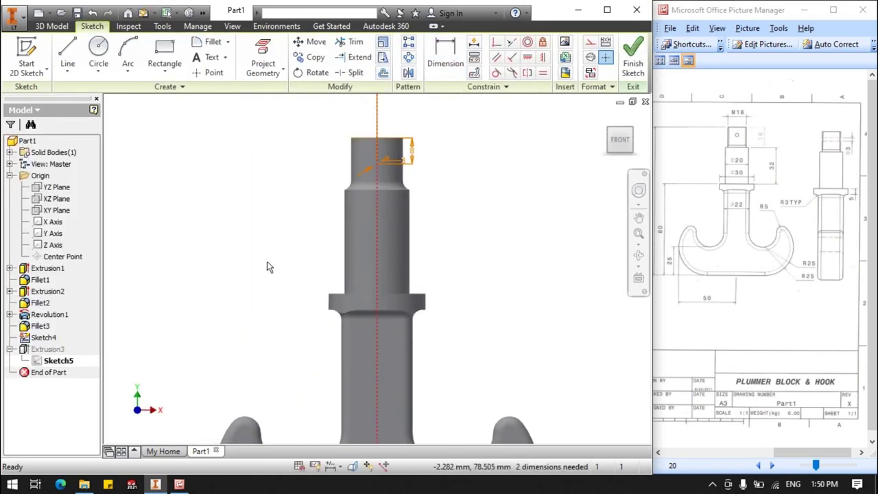
{"action": "left_click", "coordinate": [633, 55]}
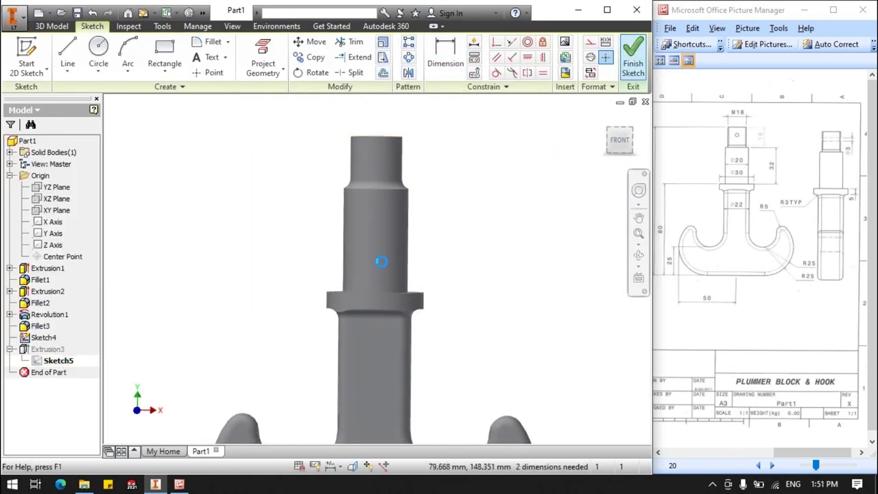
{"action": "right_click", "coordinate": [49, 354]}
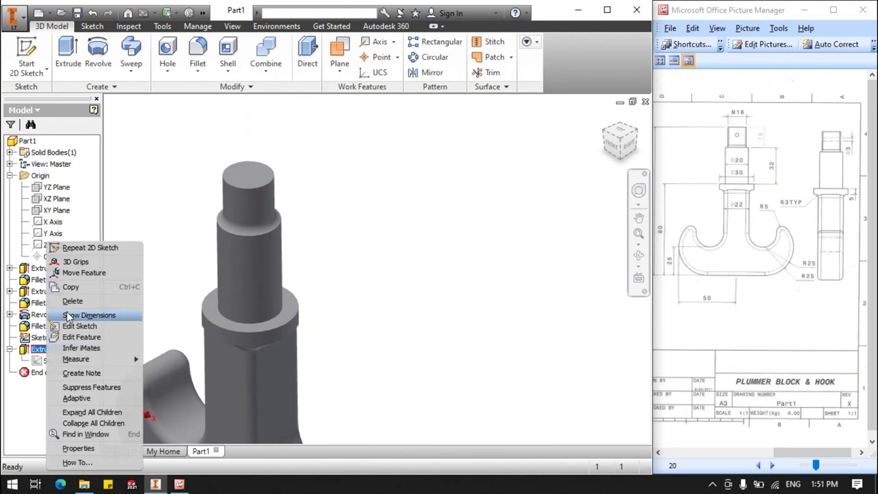
{"action": "left_click", "coordinate": [72, 337]}
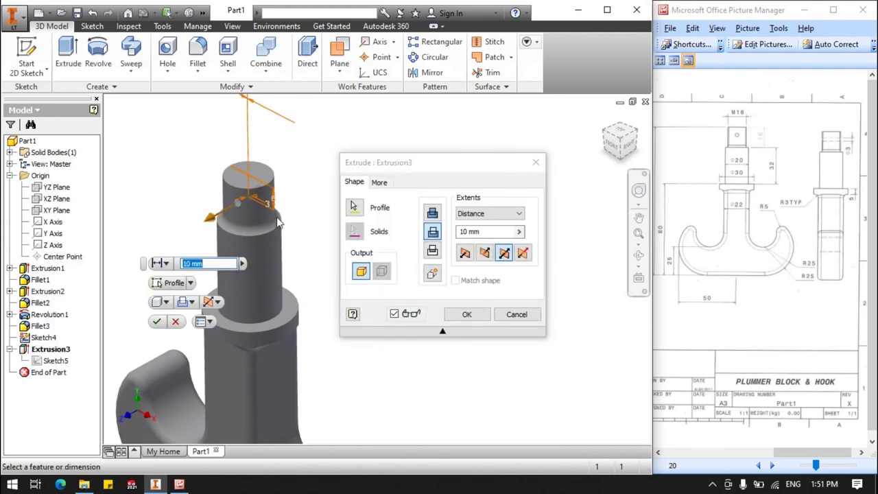
{"action": "type", "text": "25"}
{"action": "key", "text": "Return"}
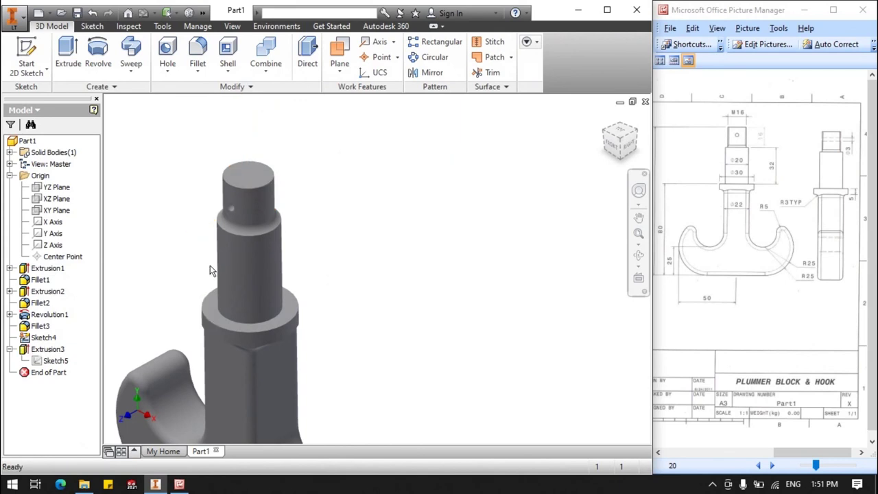
Step: From the application menu, choose New > Drawing for the finished hook part
{"action": "scroll", "coordinate": [212, 270], "scroll_direction": "down", "scroll_amount": 3}
{"action": "scroll", "coordinate": [211, 269], "scroll_direction": "down", "scroll_amount": 2}
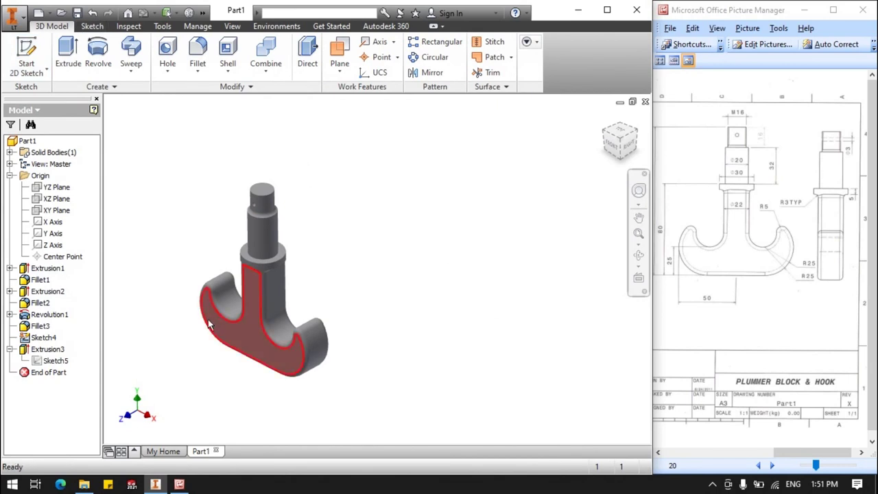
{"action": "scroll", "coordinate": [207, 313], "scroll_direction": "down", "scroll_amount": 2}
{"action": "scroll", "coordinate": [196, 329], "scroll_direction": "up", "scroll_amount": 5}
{"action": "scroll", "coordinate": [153, 328], "scroll_direction": "down", "scroll_amount": 3}
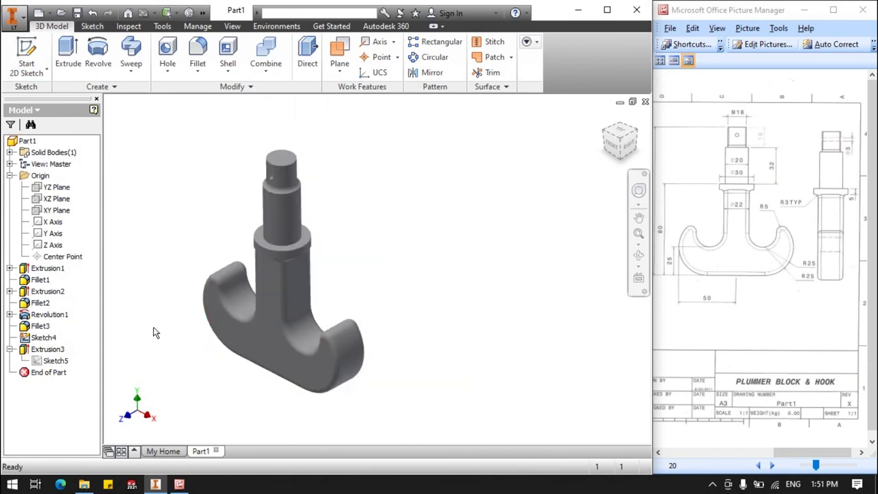
{"action": "scroll", "coordinate": [356, 310], "scroll_direction": "up", "scroll_amount": 3}
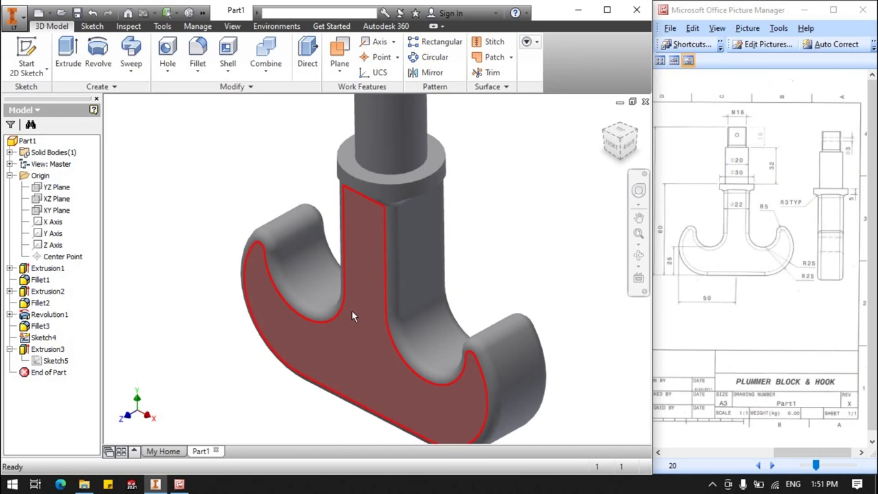
{"action": "scroll", "coordinate": [352, 311], "scroll_direction": "down", "scroll_amount": 2}
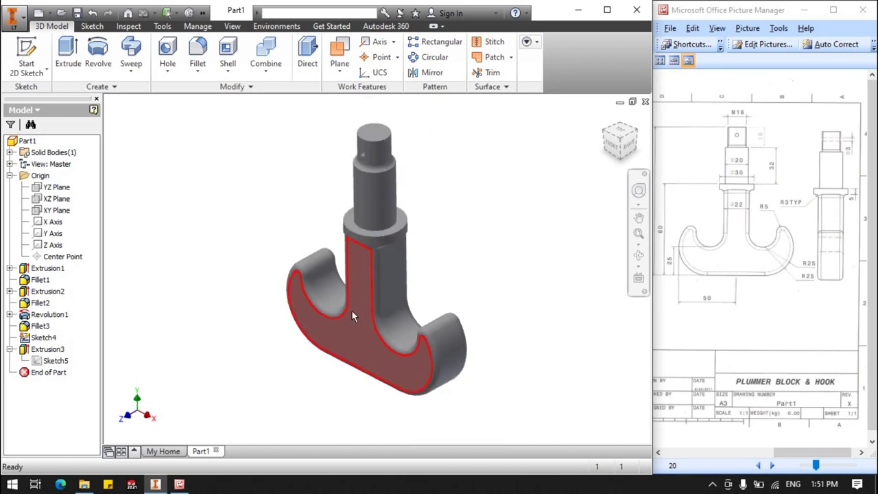
{"action": "left_click", "coordinate": [711, 483]}
{"action": "left_click", "coordinate": [710, 483]}
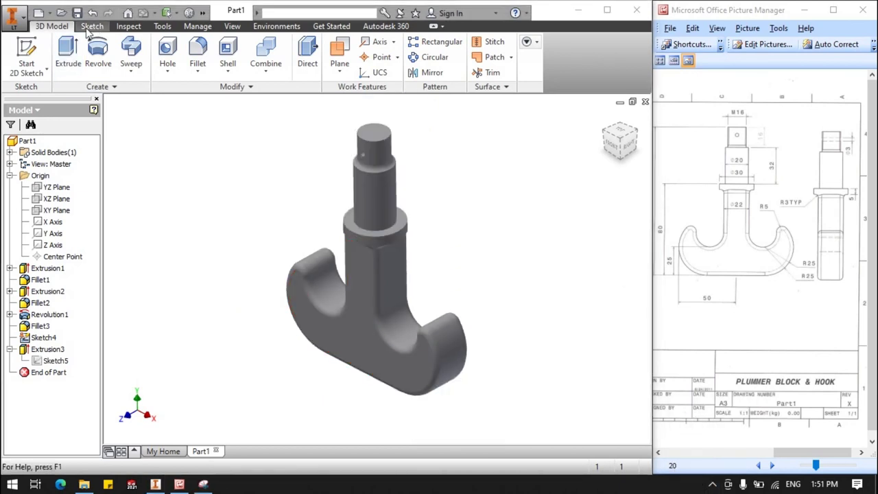
{"action": "left_click", "coordinate": [16, 18]}
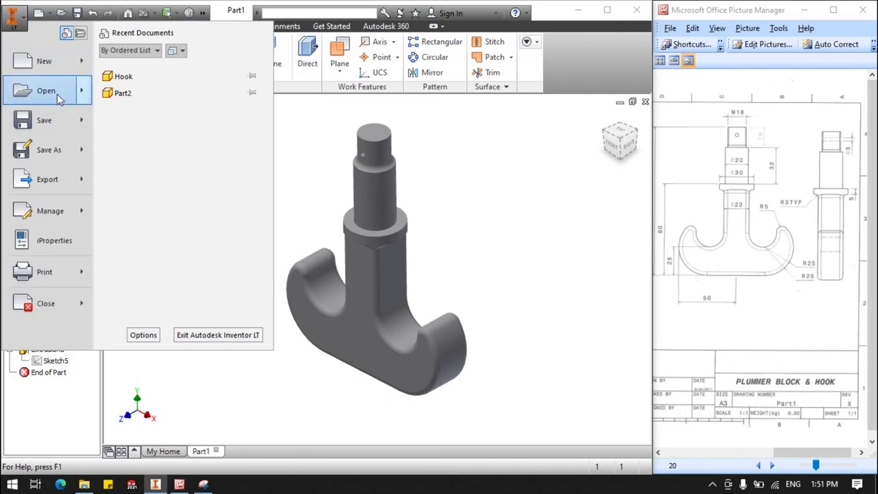
{"action": "mouse_move", "coordinate": [44, 61]}
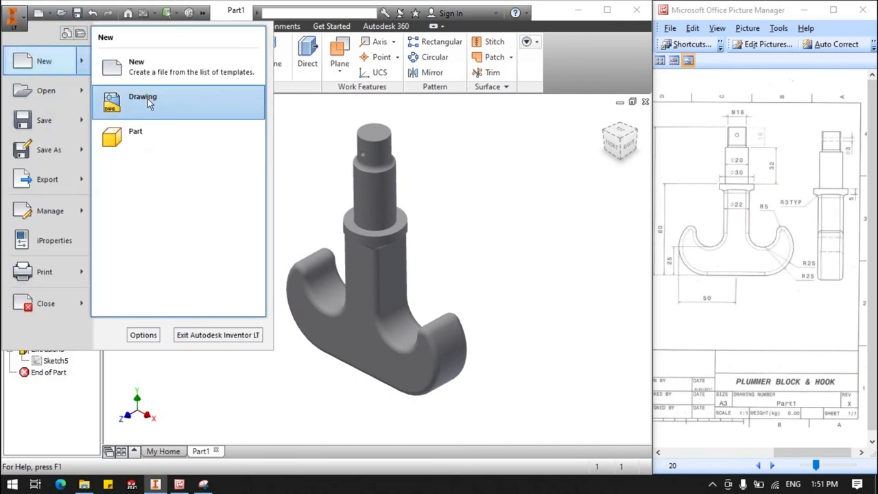
{"action": "left_click", "coordinate": [149, 103]}
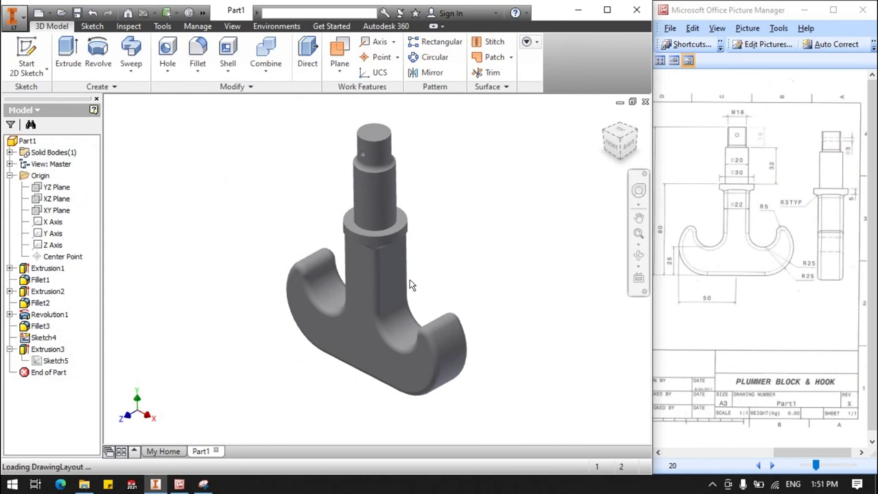